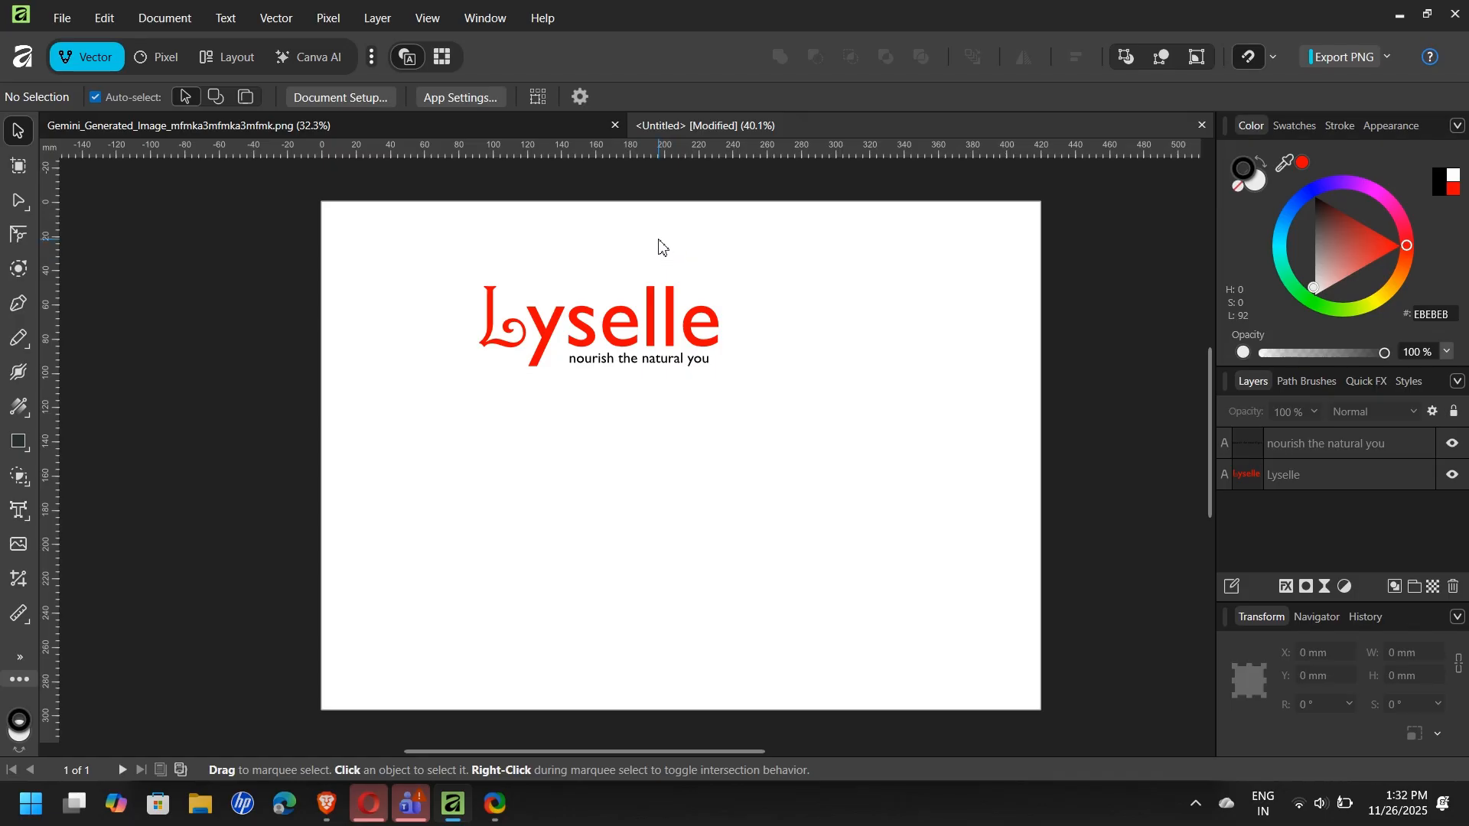
Switch to the Gemini chat in the browser and examine the product photo, the full beauty photoshoot prompt and the generated portrait.
click(321, 817)
scroll(842, 509, up, 3)
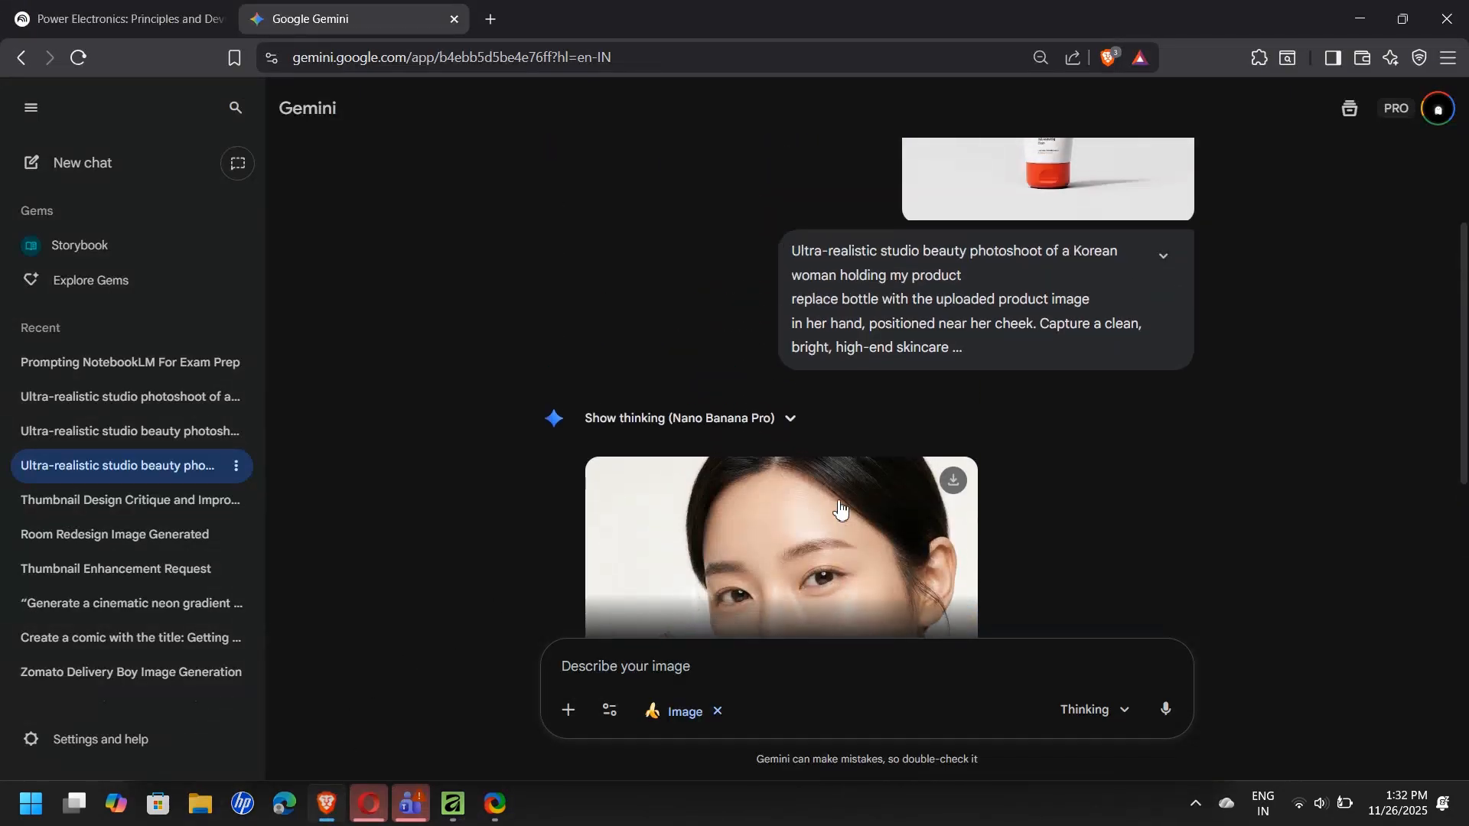
scroll(841, 509, up, 2)
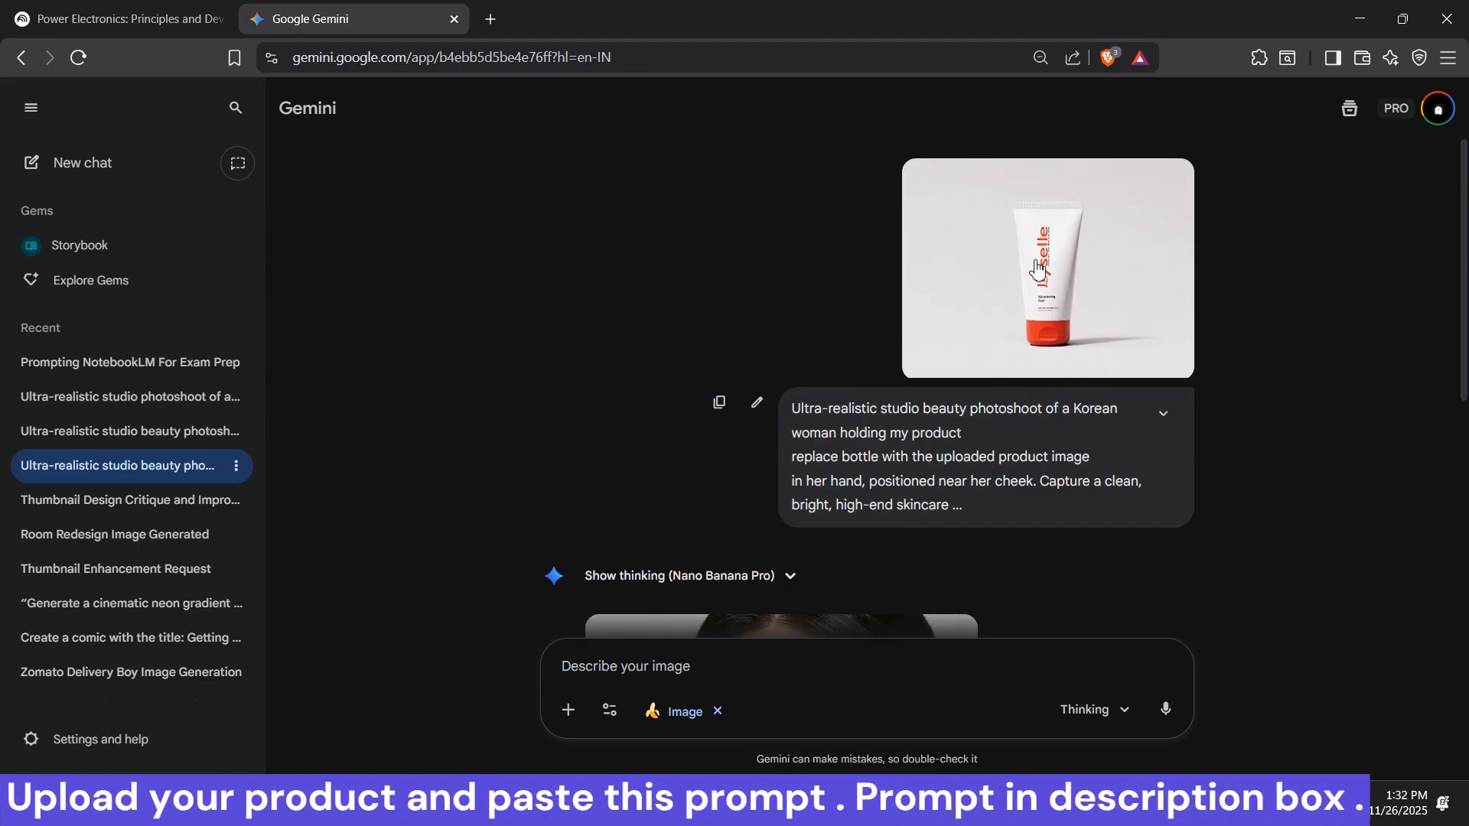
click(1163, 413)
scroll(1155, 409, down, 2)
scroll(1151, 411, down, 4)
scroll(1149, 400, down, 1)
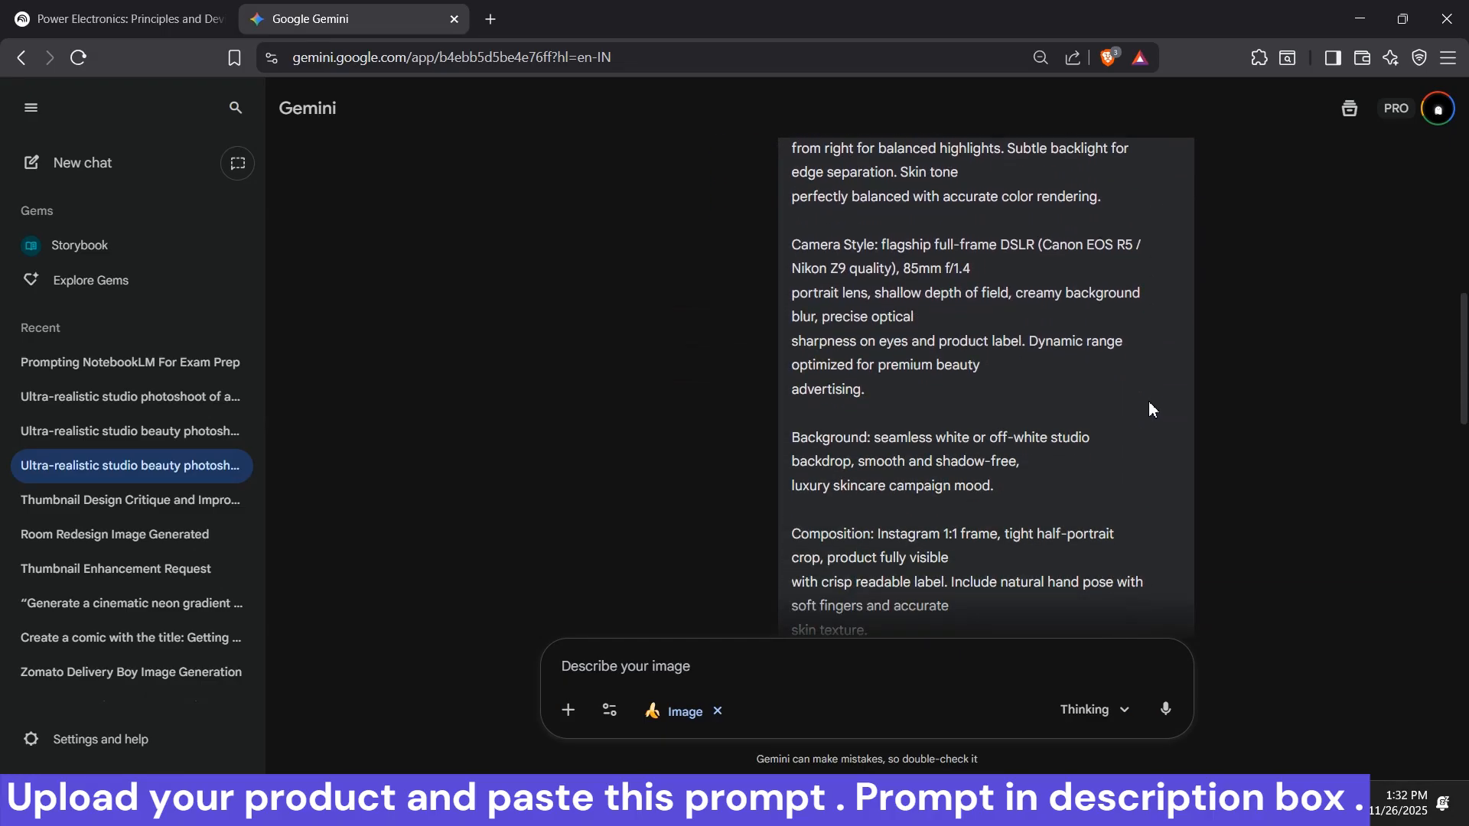
scroll(1152, 380, down, 3)
scroll(1154, 378, down, 4)
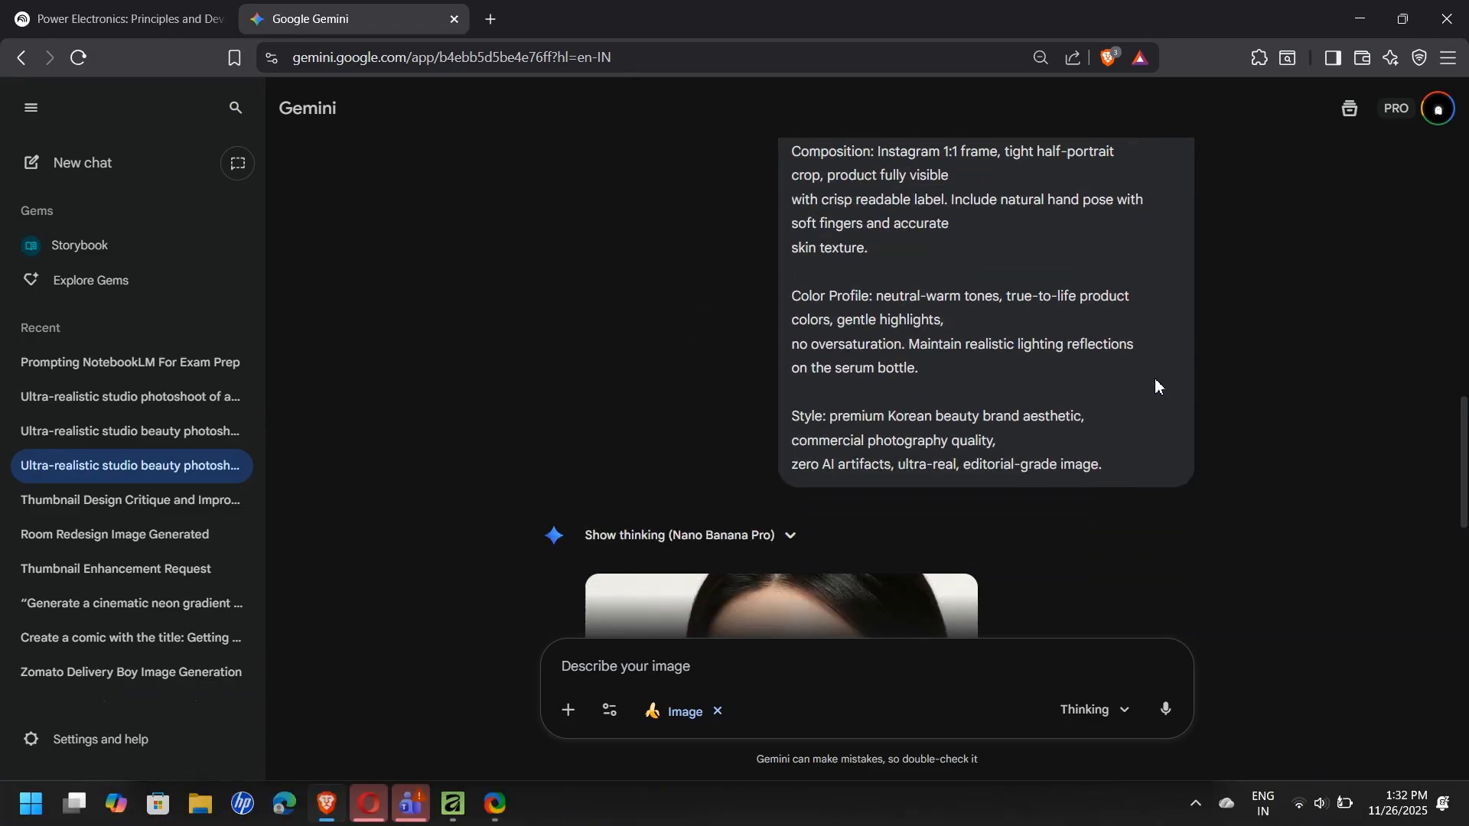
scroll(1155, 378, down, 3)
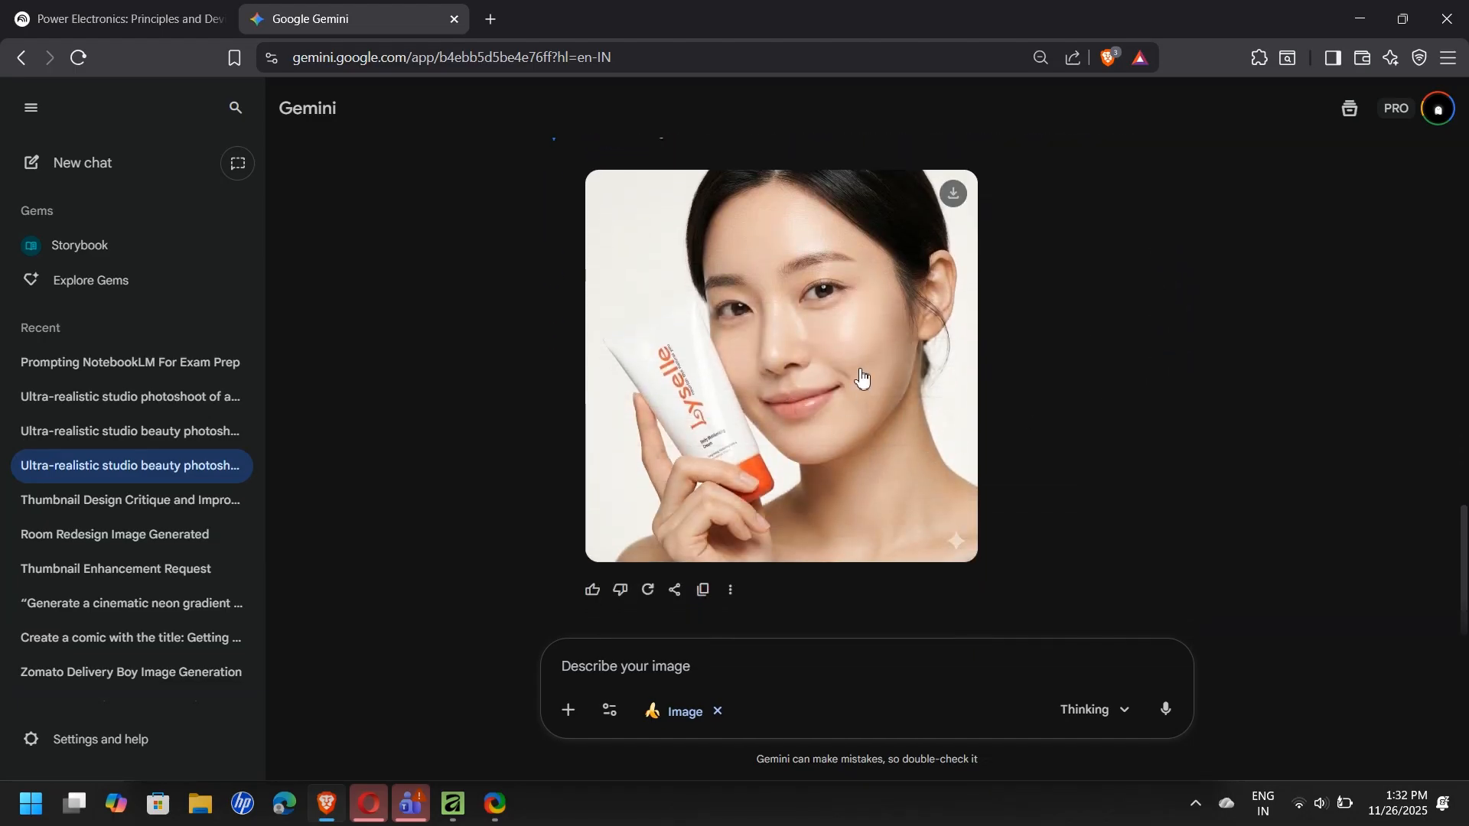
Switch to Affinity and, in the Gemini image document, enlarge the portrait beyond the canvas and nudge it slightly to the right.
click(453, 804)
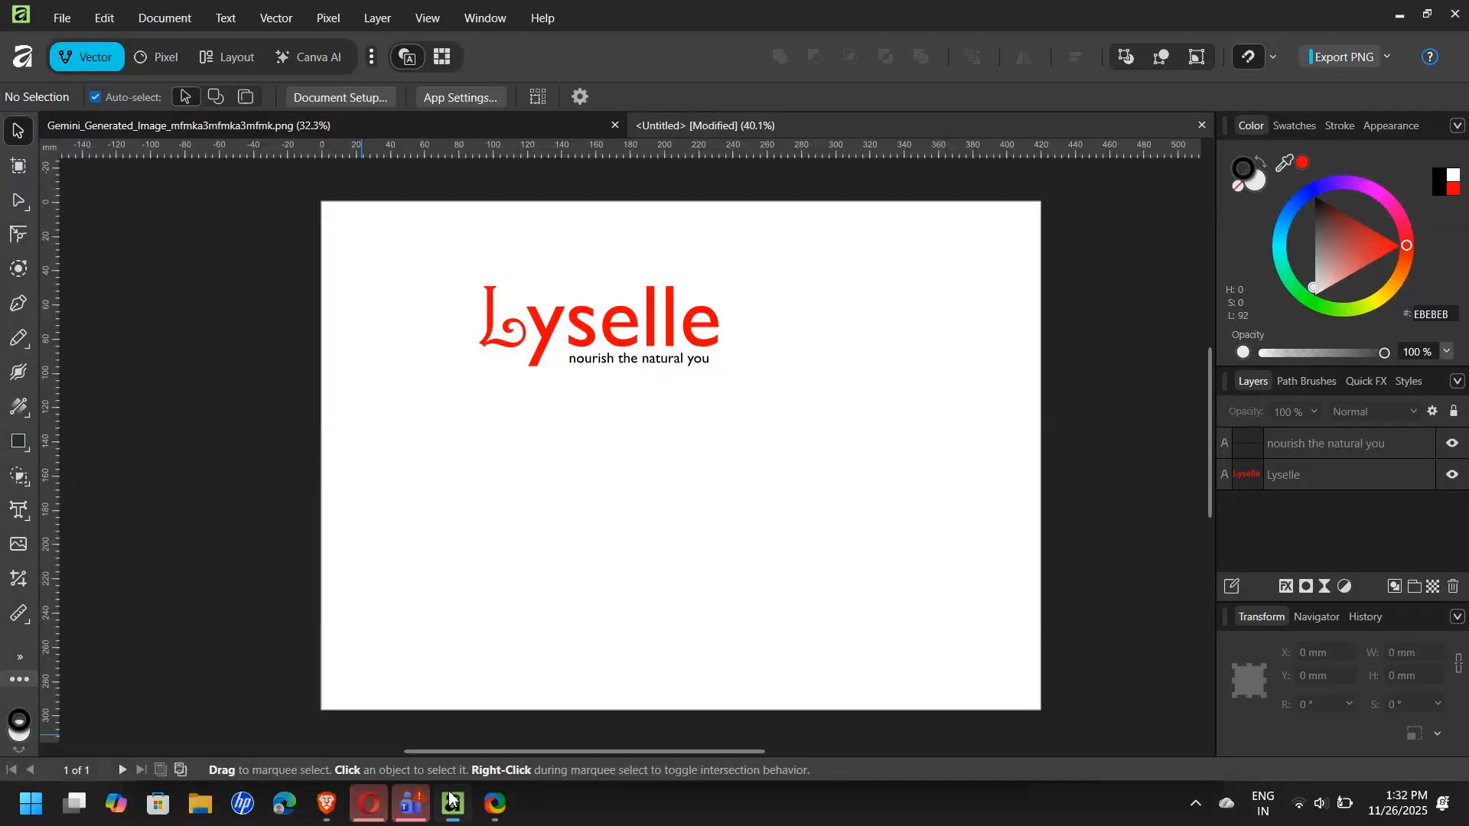
click(318, 126)
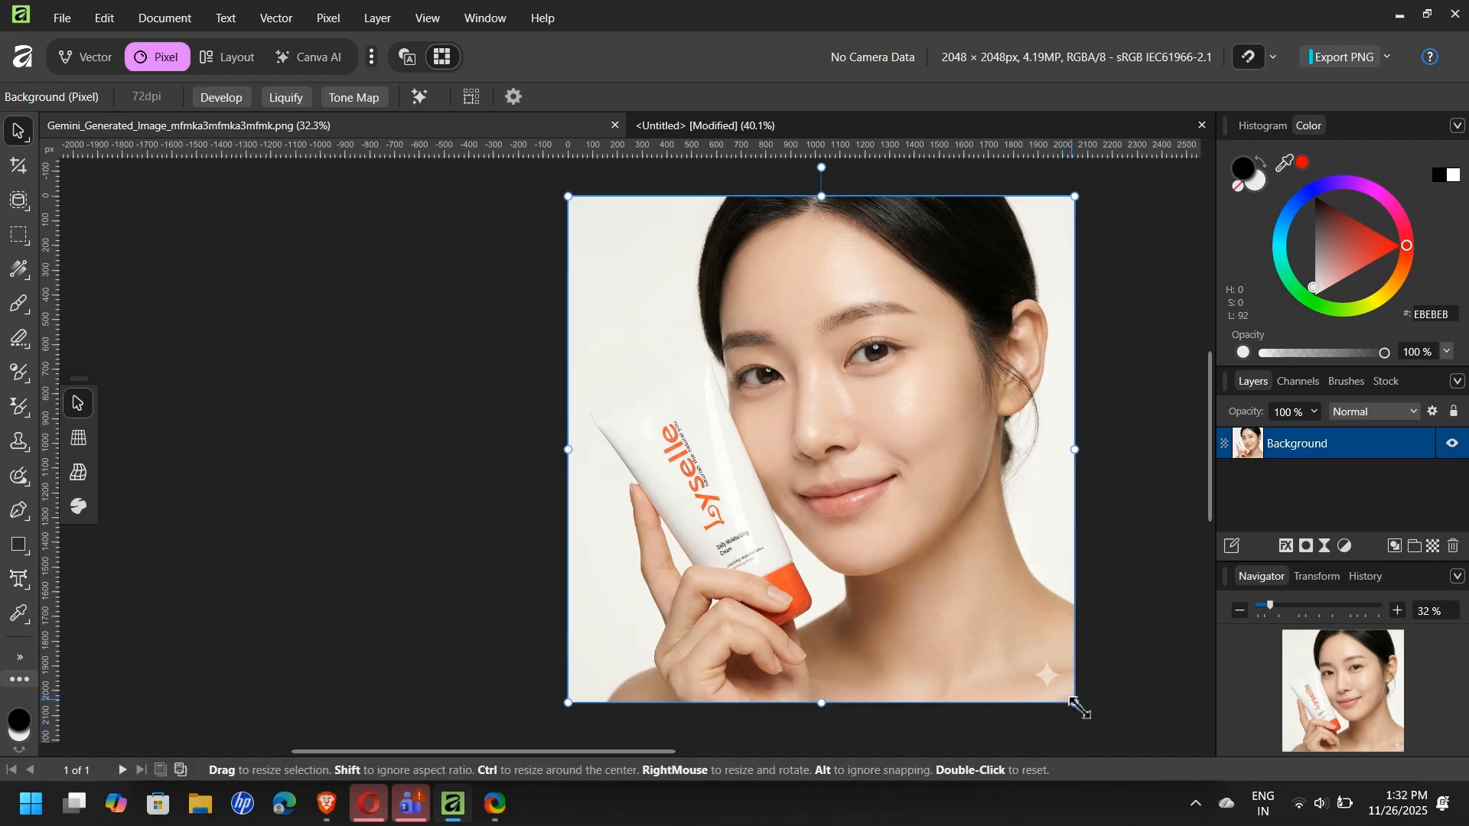
drag(1083, 708, 1107, 713)
scroll(1094, 693, up, 2)
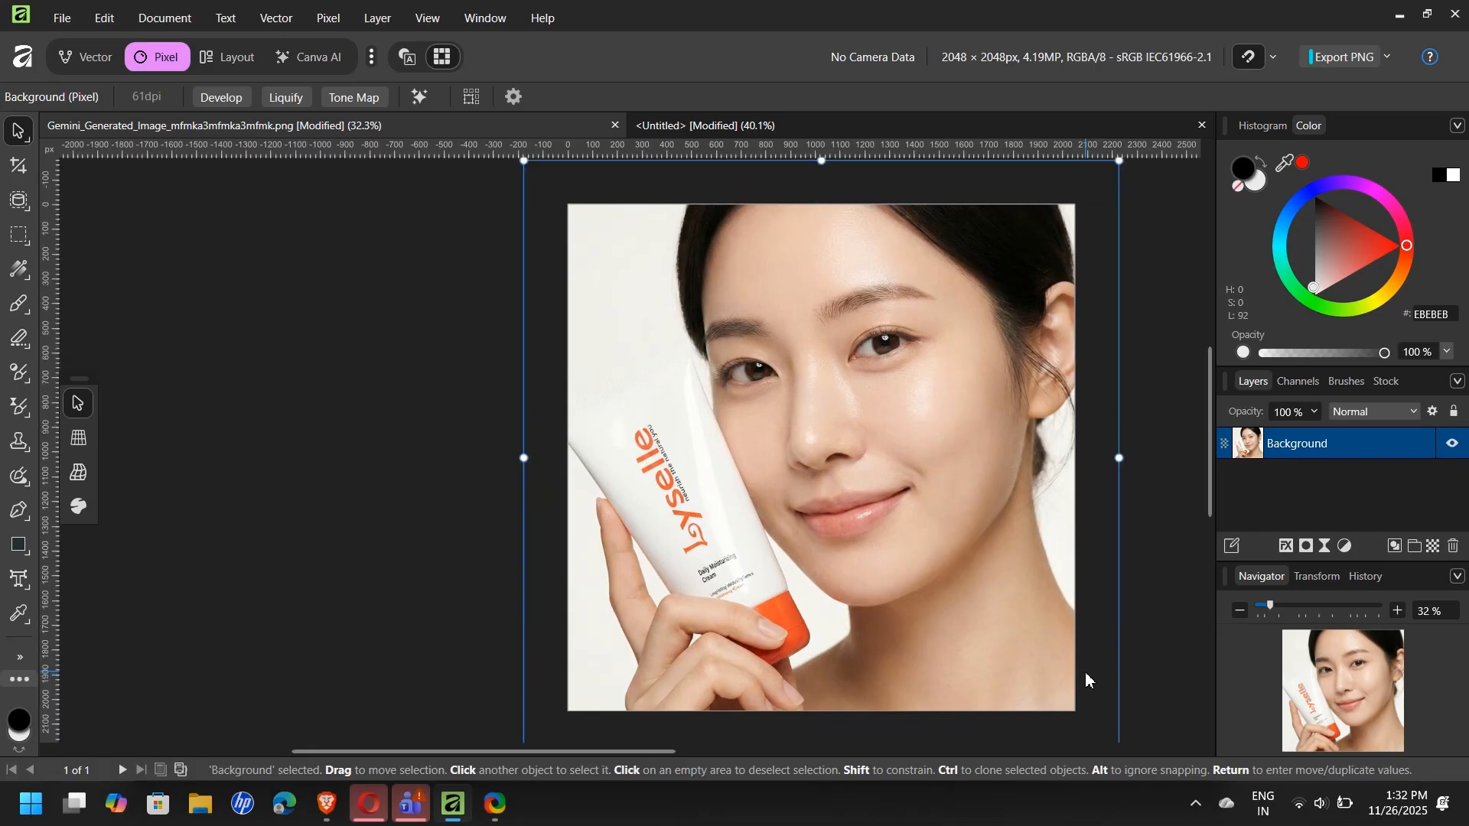
mouse_move(1026, 525)
mouse_down()
mouse_move(1039, 546)
mouse_move(1034, 530)
mouse_up()
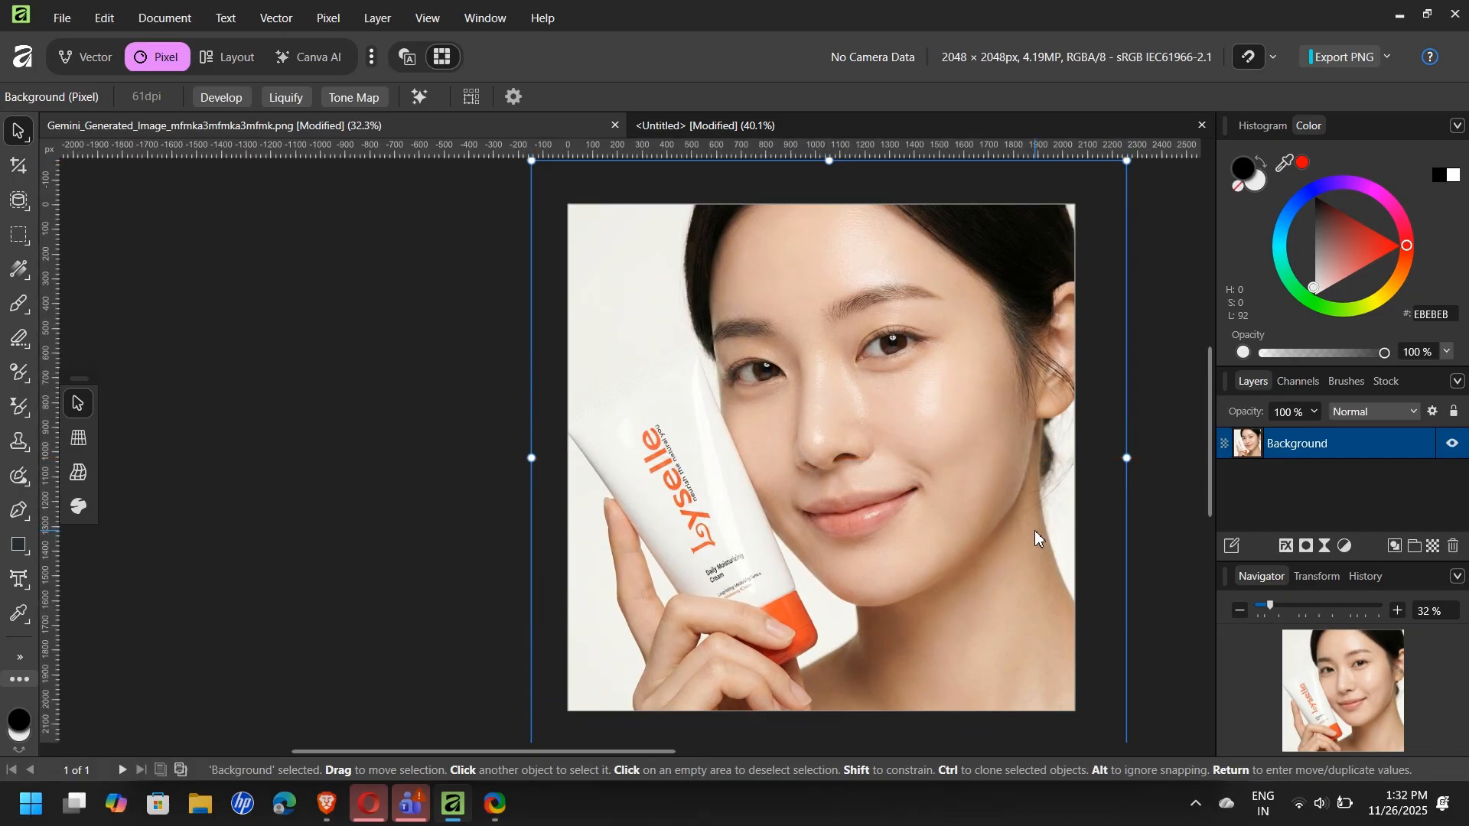
click(1148, 425)
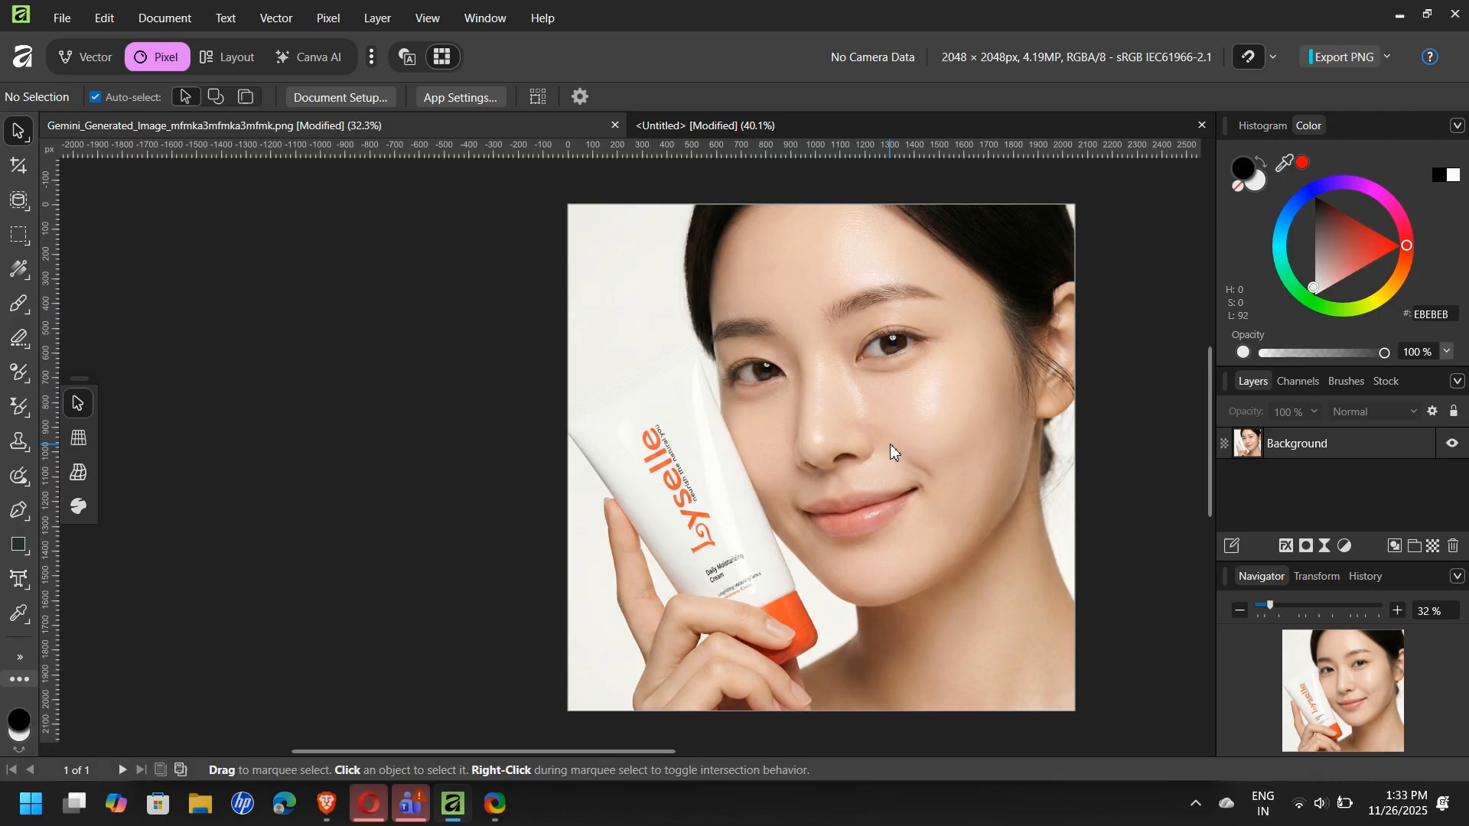
In the untitled logo document, duplicate the "nourish the natural you" tagline below the logo and replace the copy's text with "Silken".
click(879, 124)
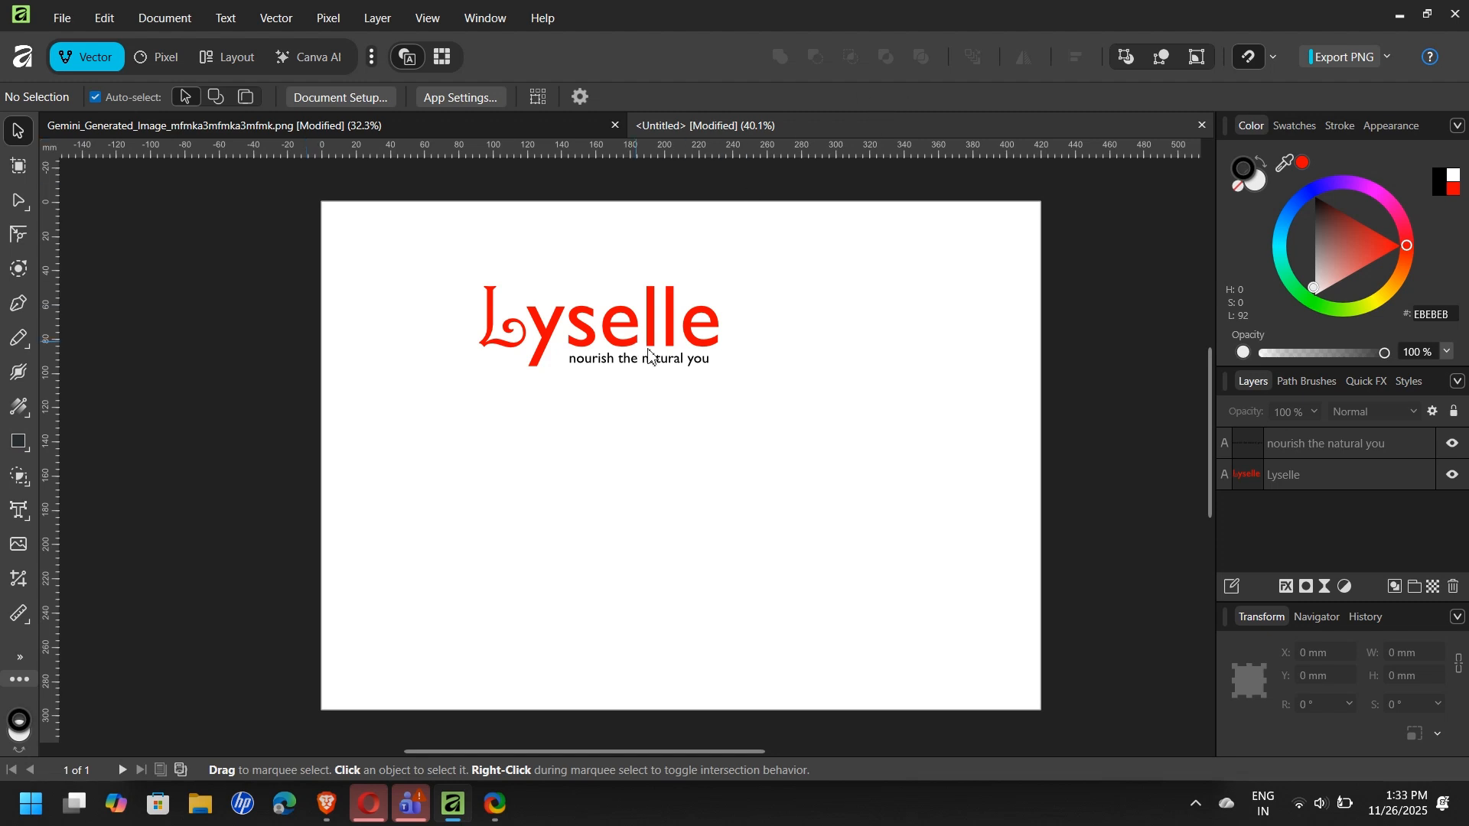
click(672, 368)
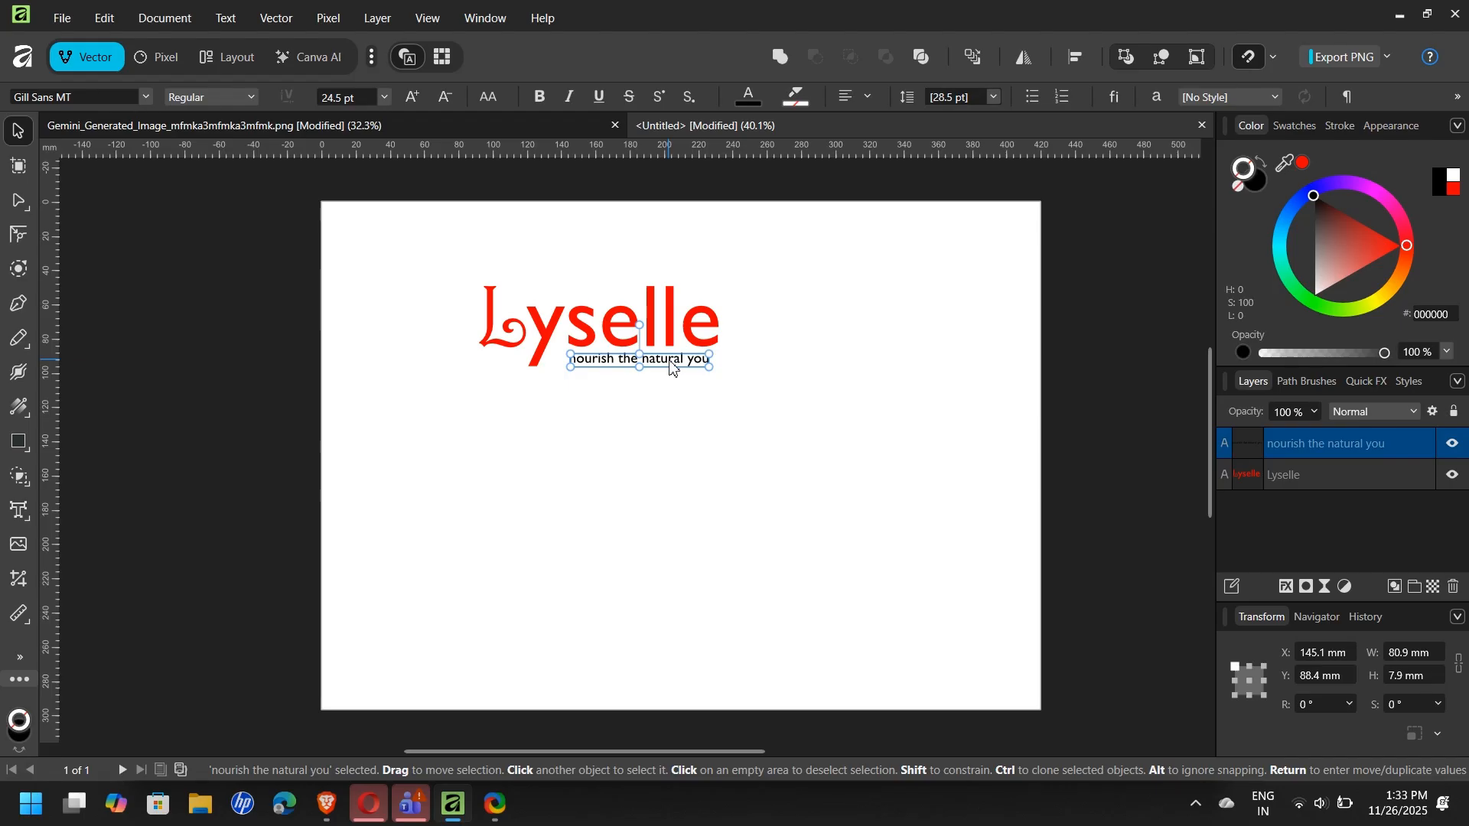
key(ctrl+j)
drag(671, 368, 736, 451)
double_click(737, 451)
triple_click(740, 447)
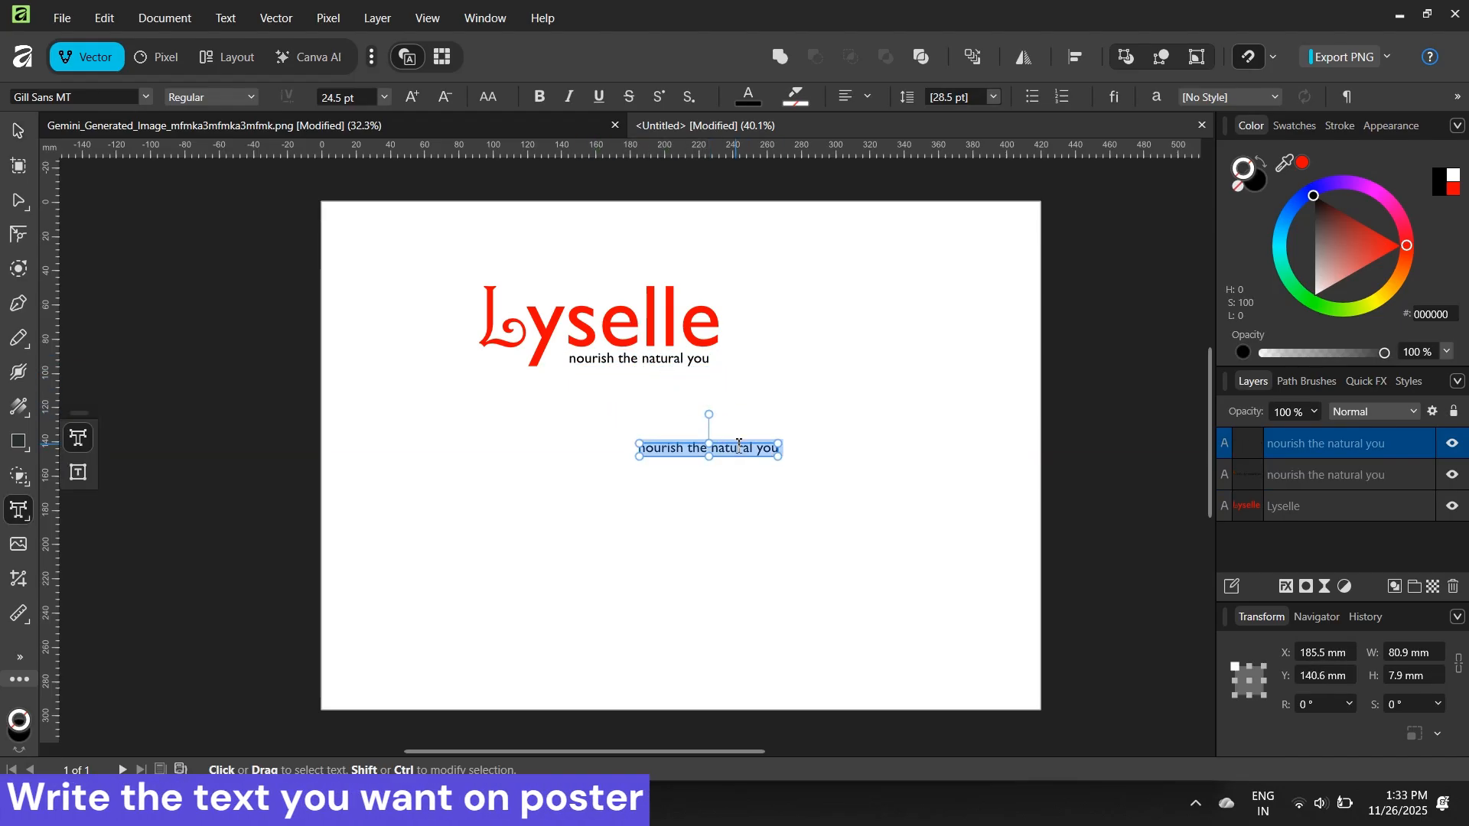
key(BackSpace)
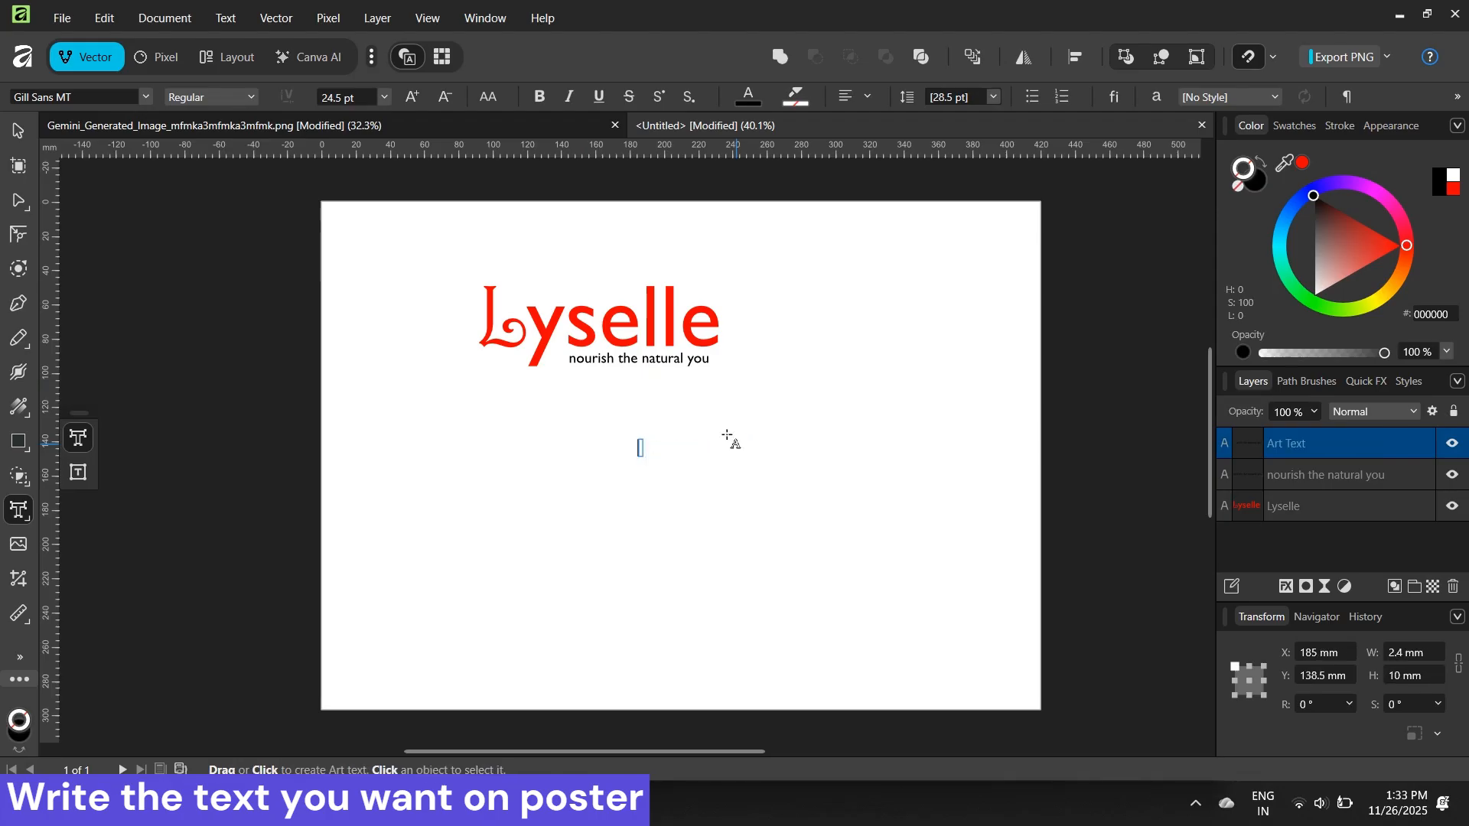
text(Silken)
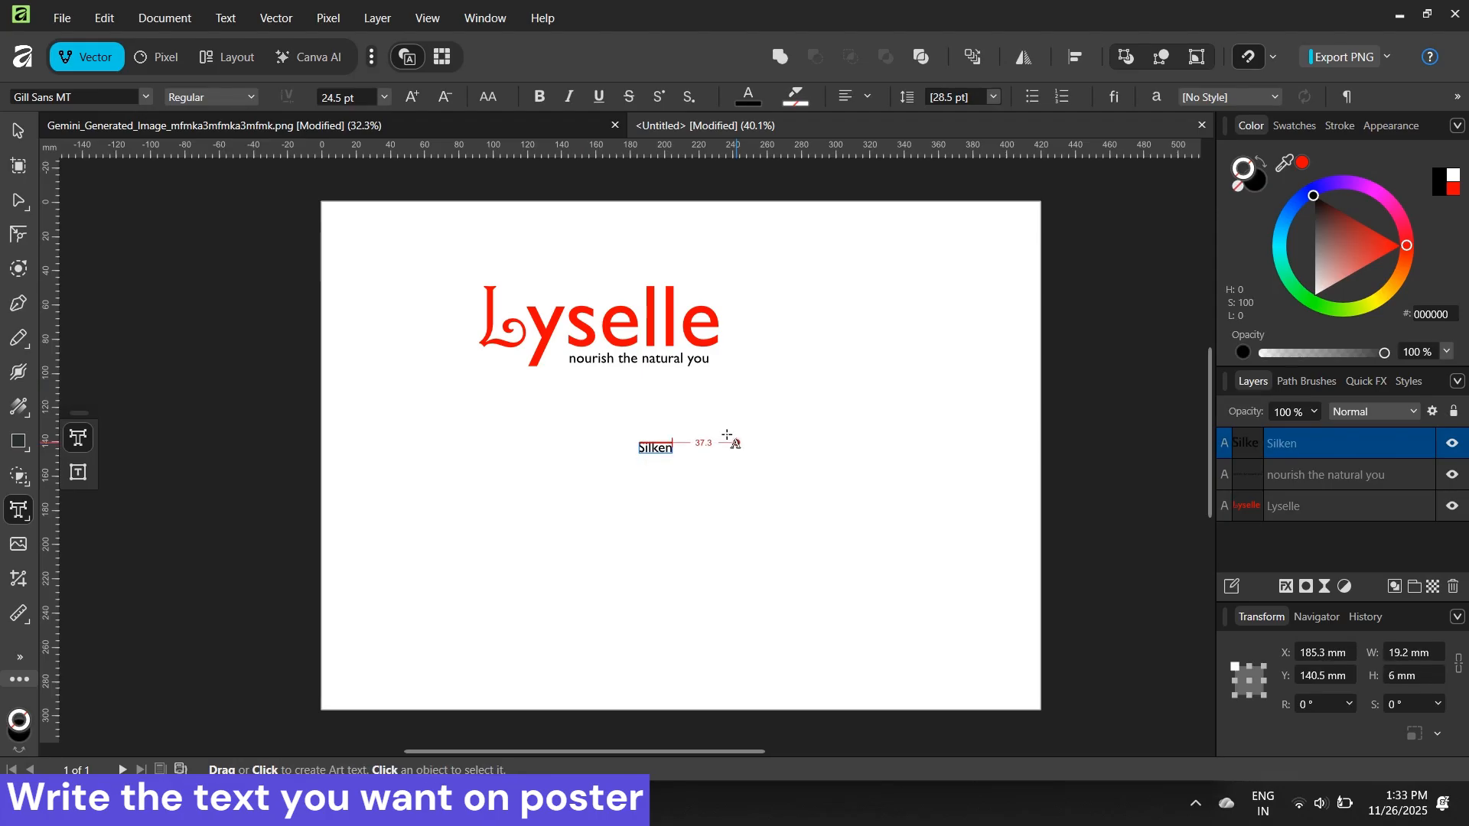
key(Escape)
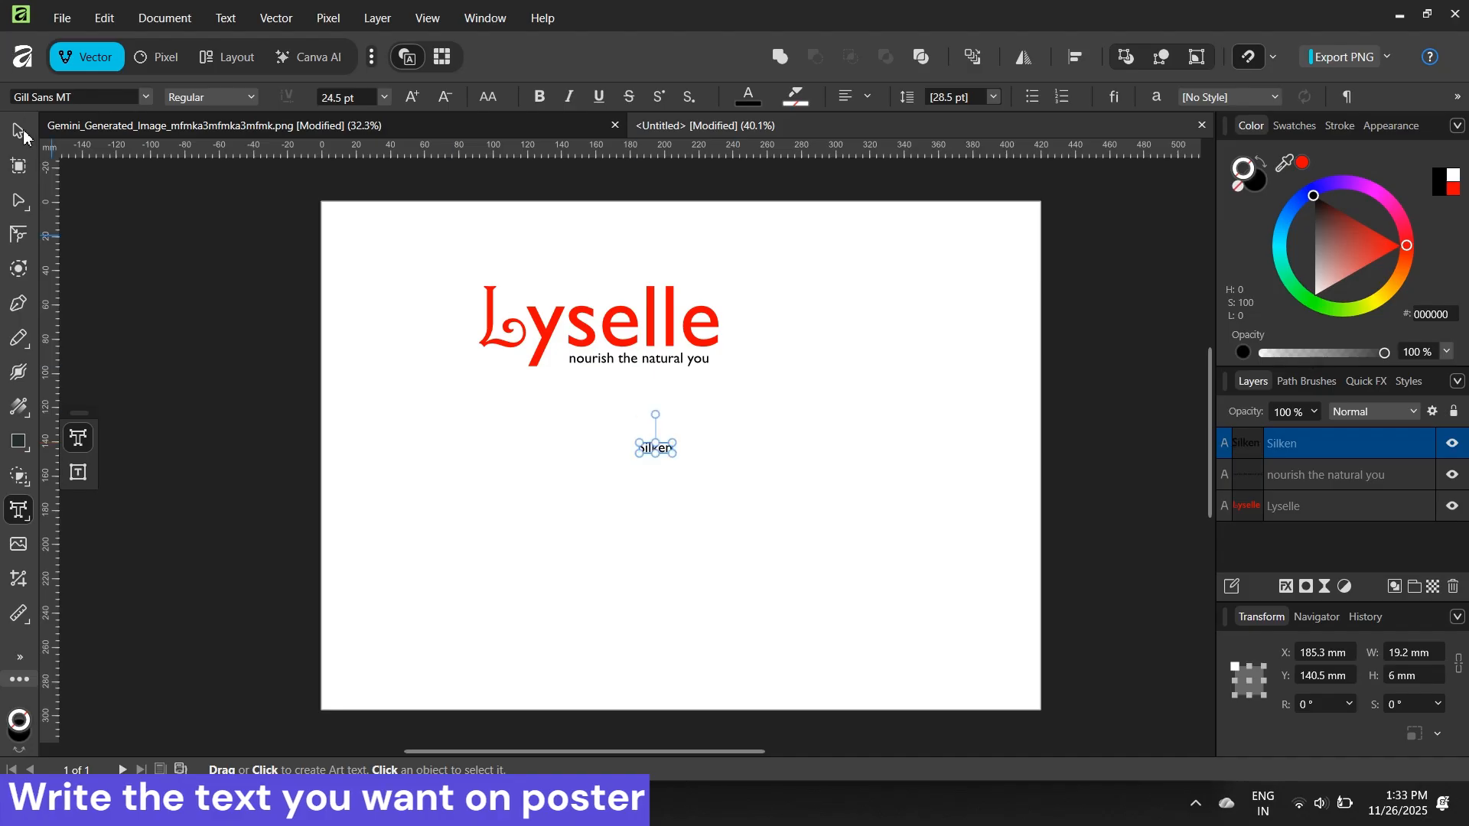
Enlarge the "Silken" text to about 124 mm wide and keep its fill black.
drag(673, 453, 763, 482)
key(t)
key(ctrl+a)
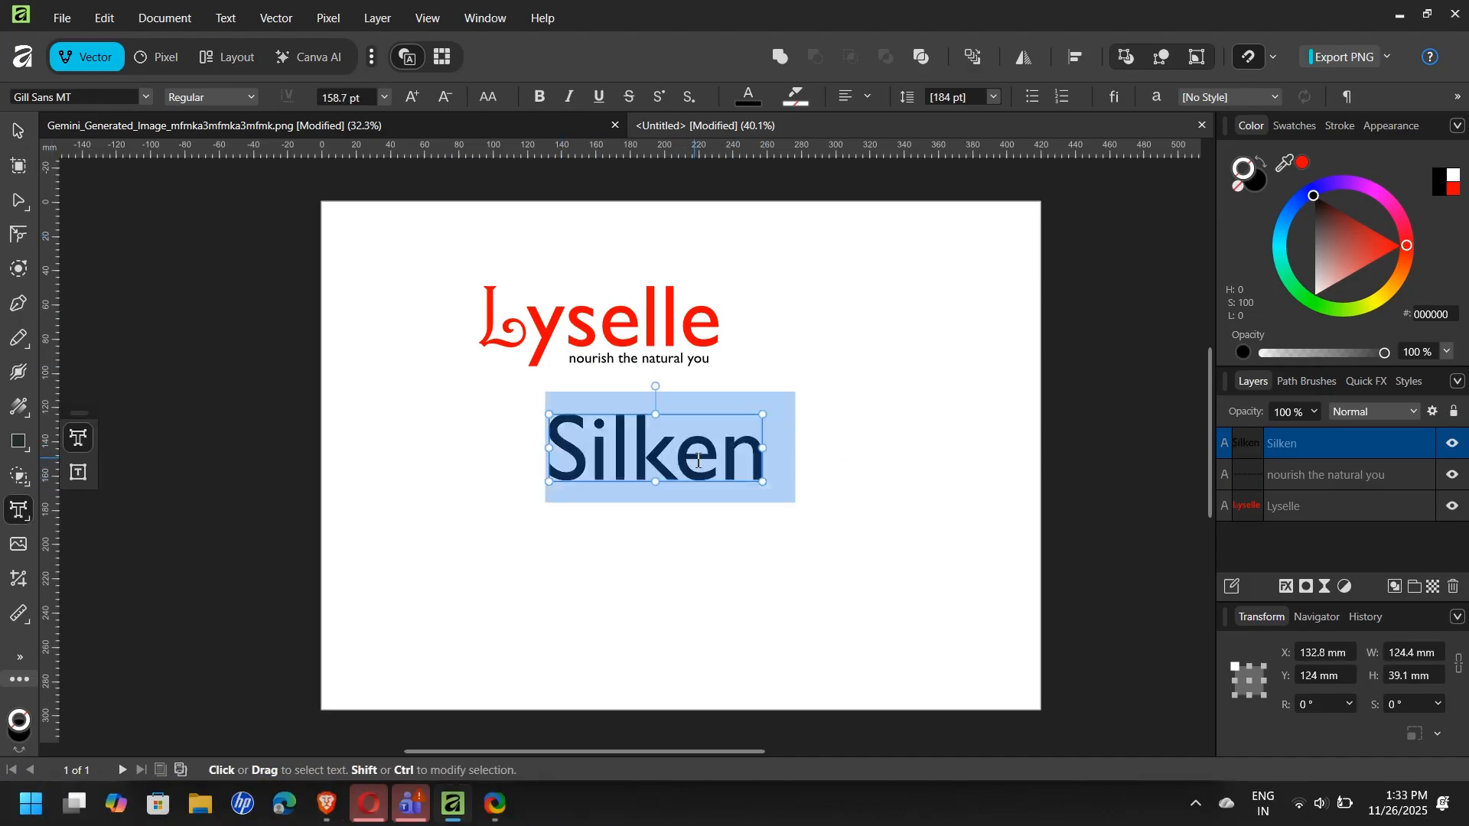
click(748, 96)
drag(805, 277, 756, 330)
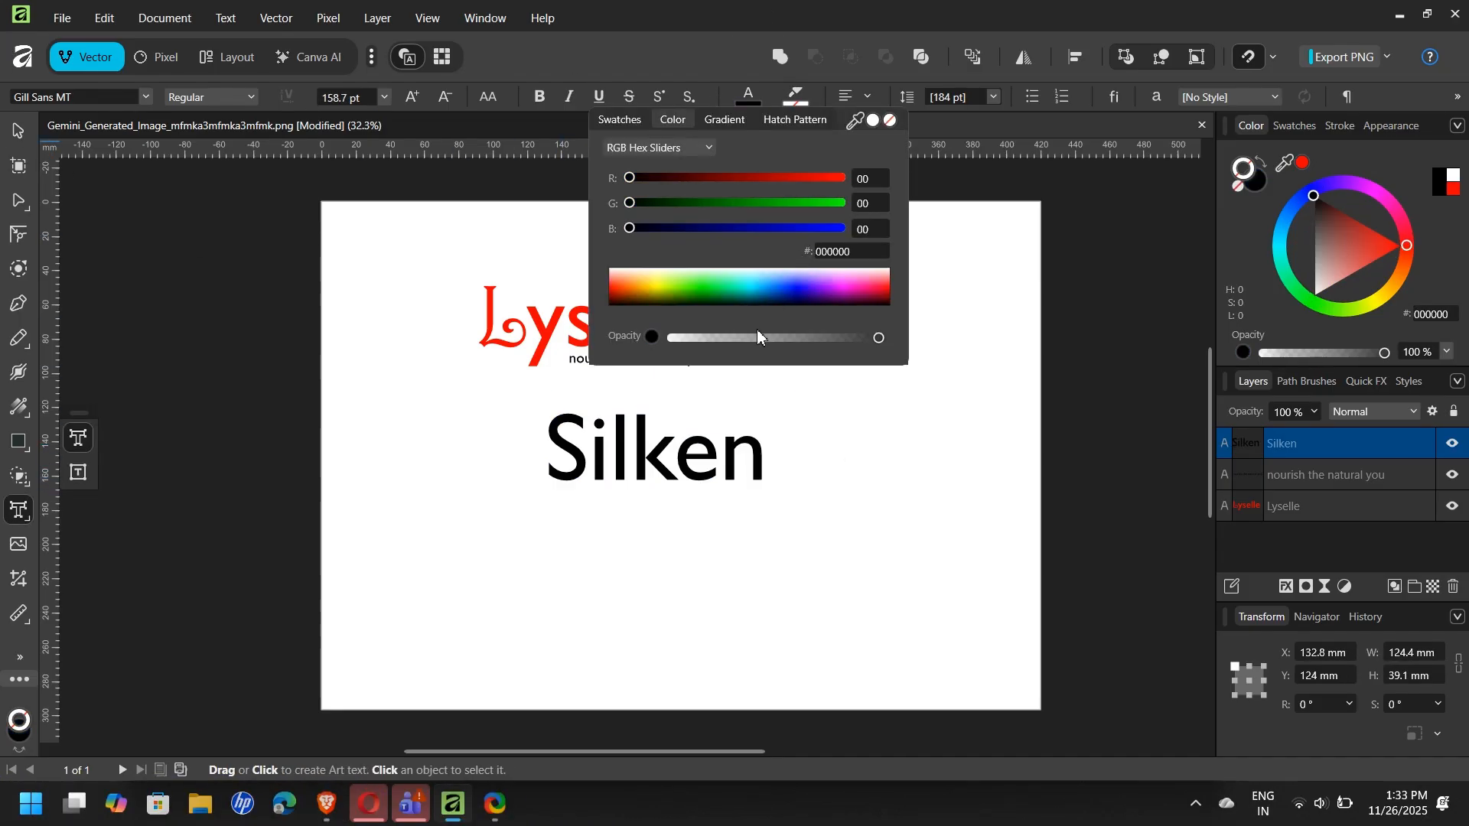
click(711, 428)
key(ctrl+d)
Add the art text "Luminous" in Gill Sans MT at about 103 pt beneath "Silken".
click(15, 134)
click(499, 337)
key(t)
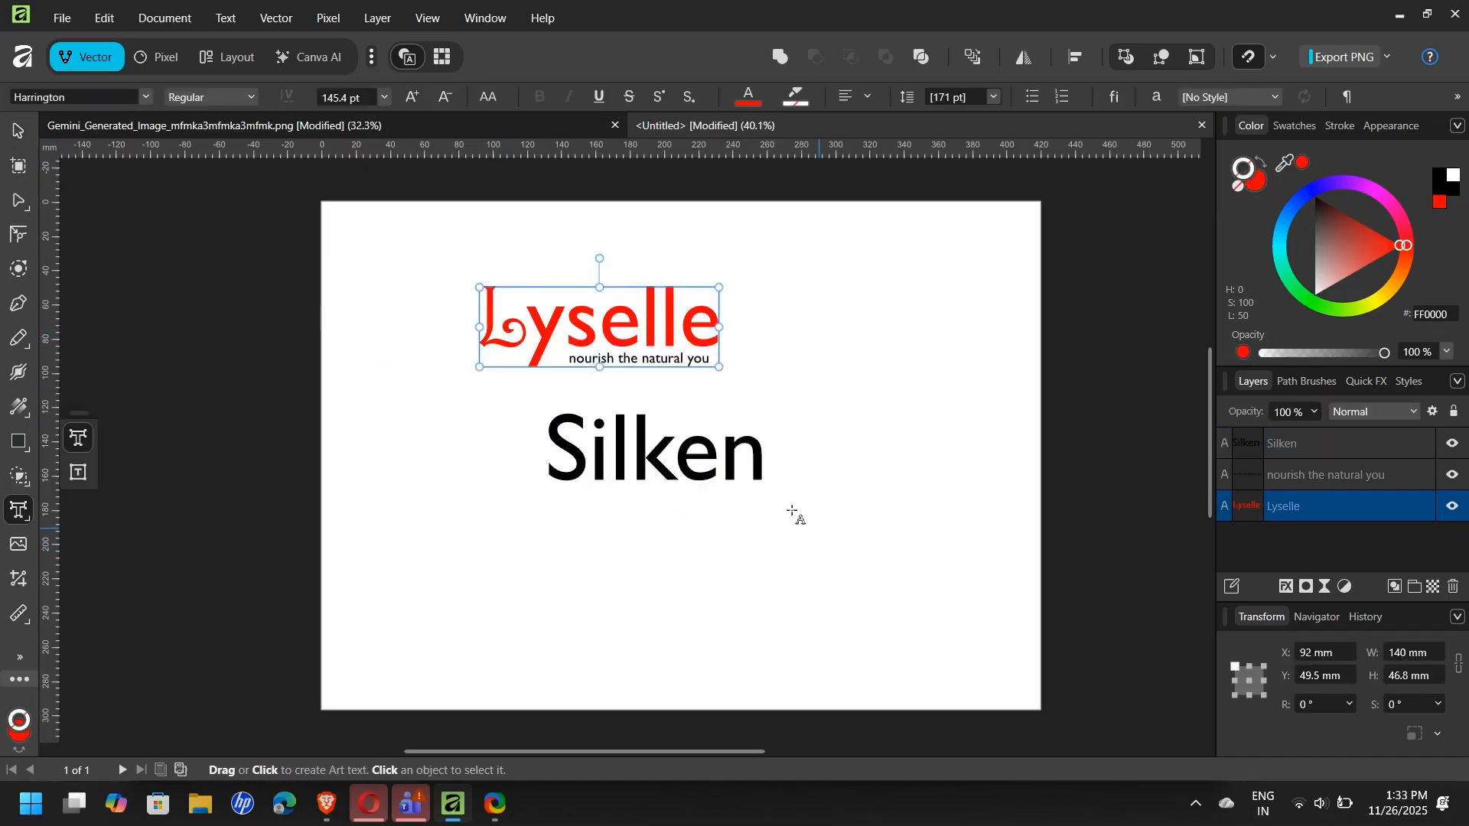
key(ctrl+d)
drag(570, 515, 754, 550)
text(L)
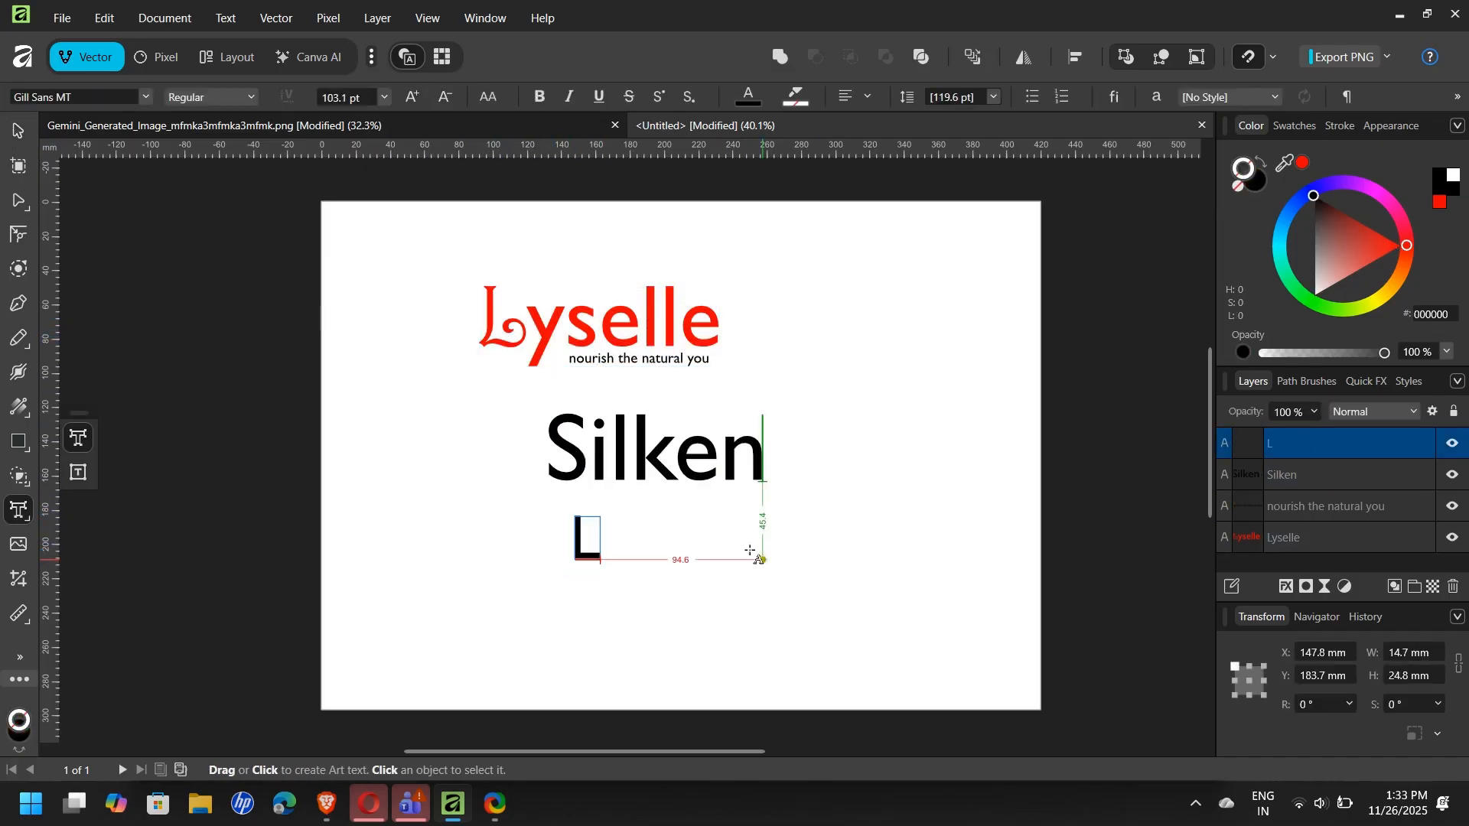
text(uminous)
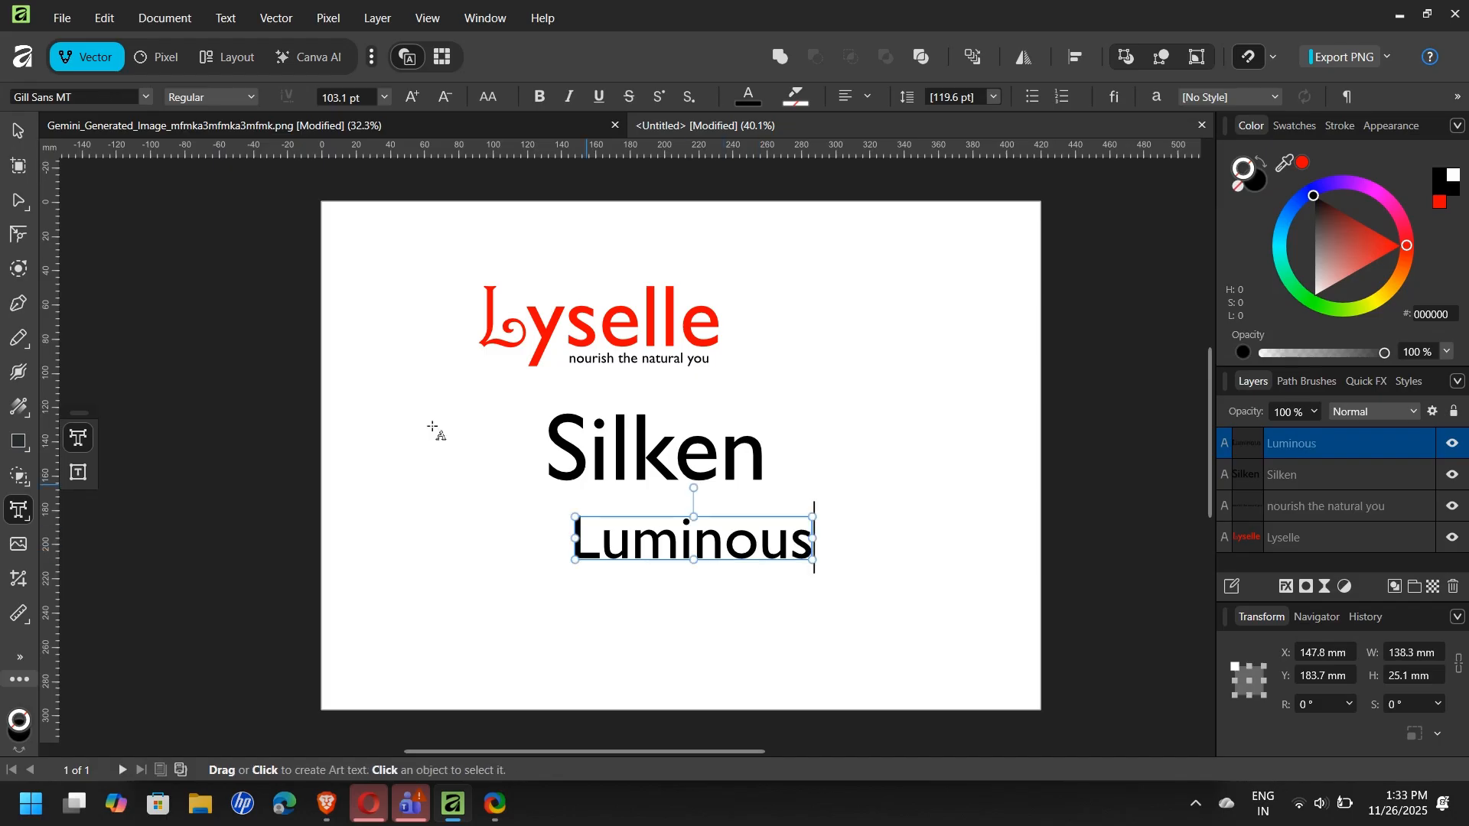
Change the initial "L" of "Luminous" to the decorative Harrington font used in the logo.
click(592, 534)
key(shift+Left)
click(76, 96)
scroll(359, 334, down, 5)
click(359, 335)
key(Escape)
Shrink "Silken" to about 76 mm wide and place it directly above "Luminous", aligned with its left edge.
click(704, 455)
drag(690, 459, 670, 500)
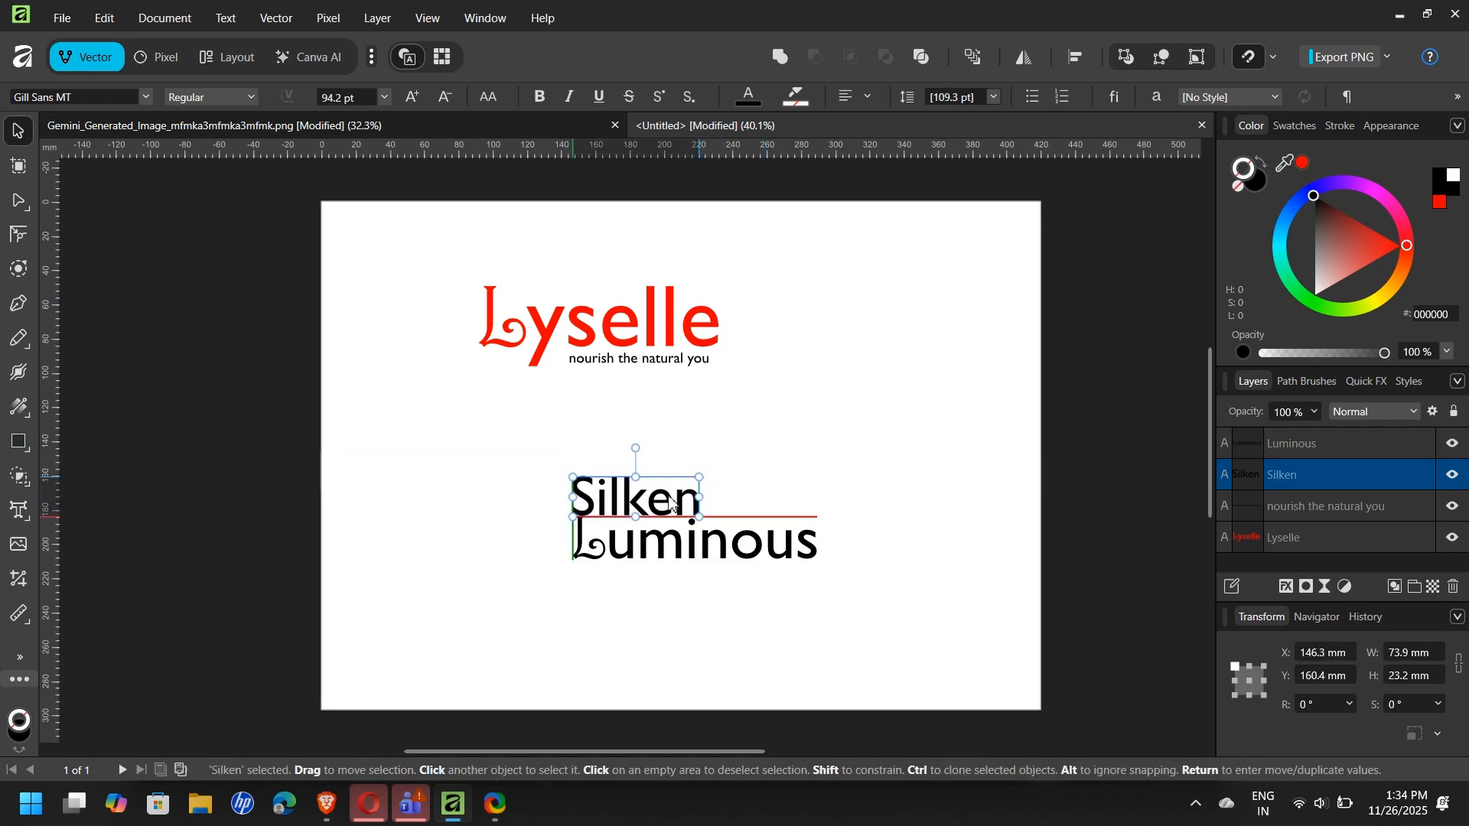
scroll(670, 502, up, 5)
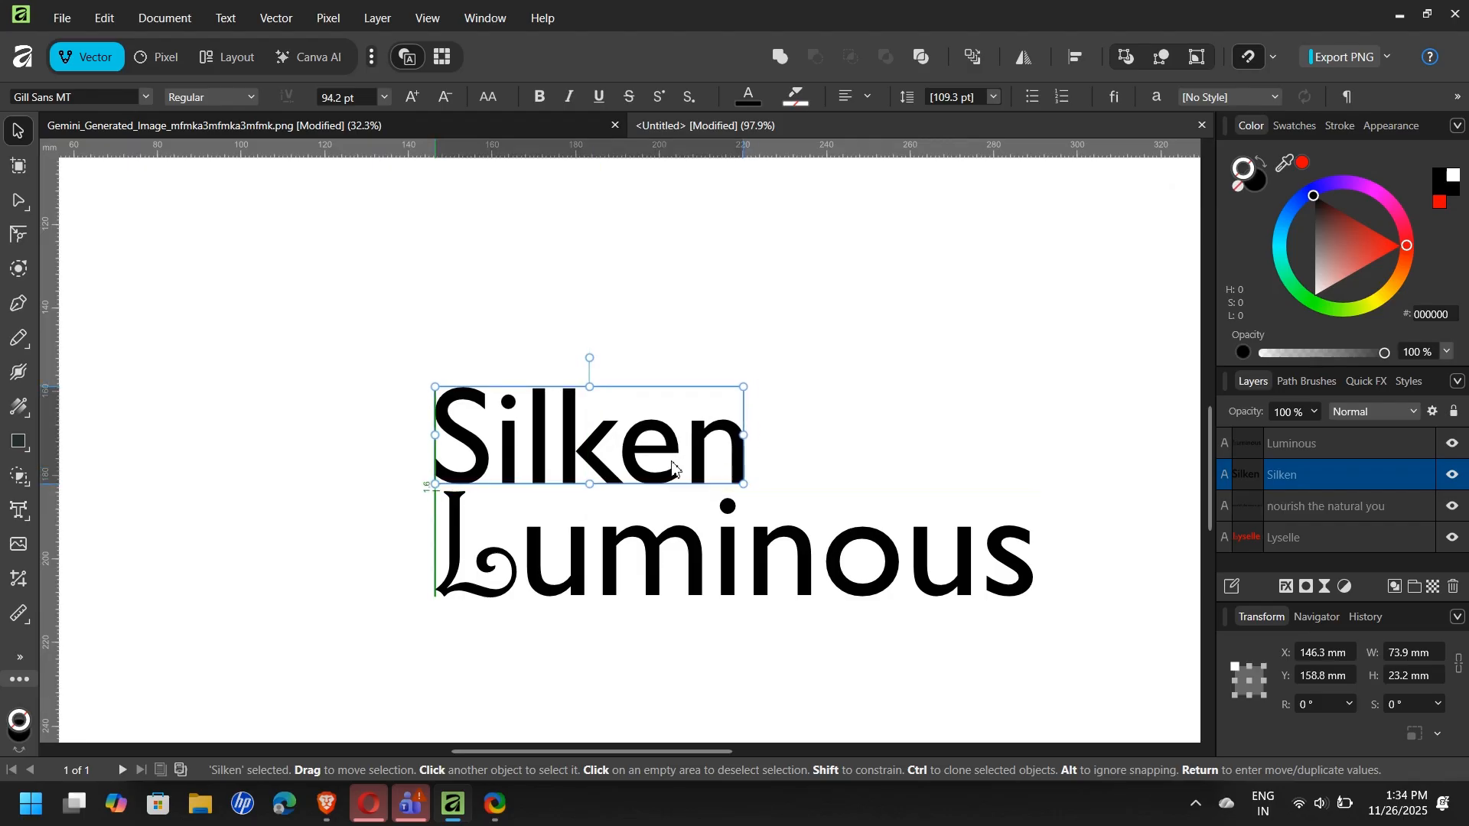
right_click(672, 468)
key(Escape)
scroll(445, 496, up, 2)
drag(741, 442, 737, 432)
drag(953, 391, 957, 405)
scroll(936, 423, down, 3)
scroll(937, 425, right, 3)
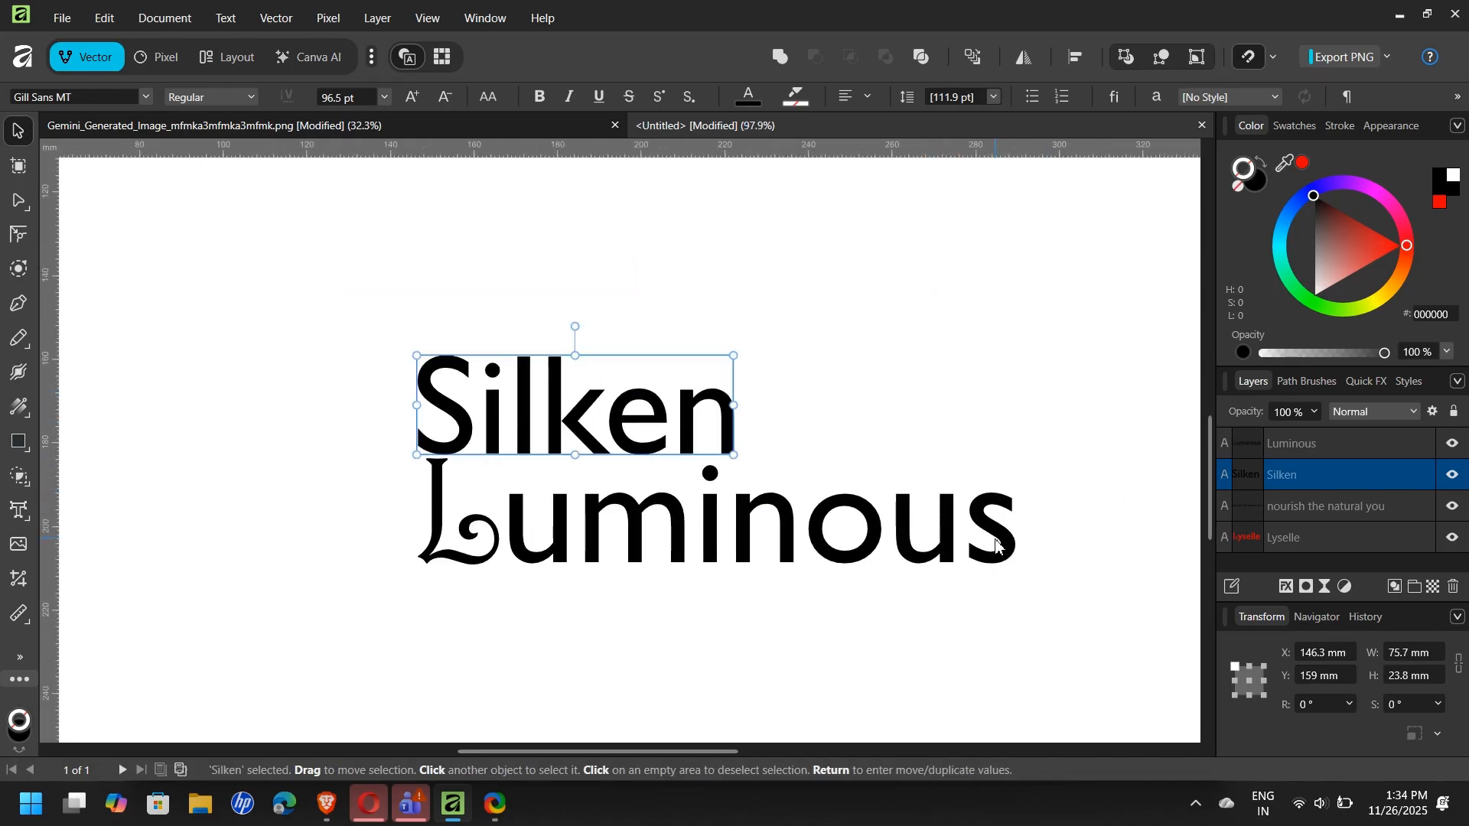
Place a copy of the tagline below "Luminous" and change its text to "Formulated for a smooth , glass-skin finish".
click(994, 517)
scroll(980, 523, down, 2)
click(775, 236)
drag(776, 237, 811, 583)
double_click(811, 583)
key(BackSpace)
text(F)
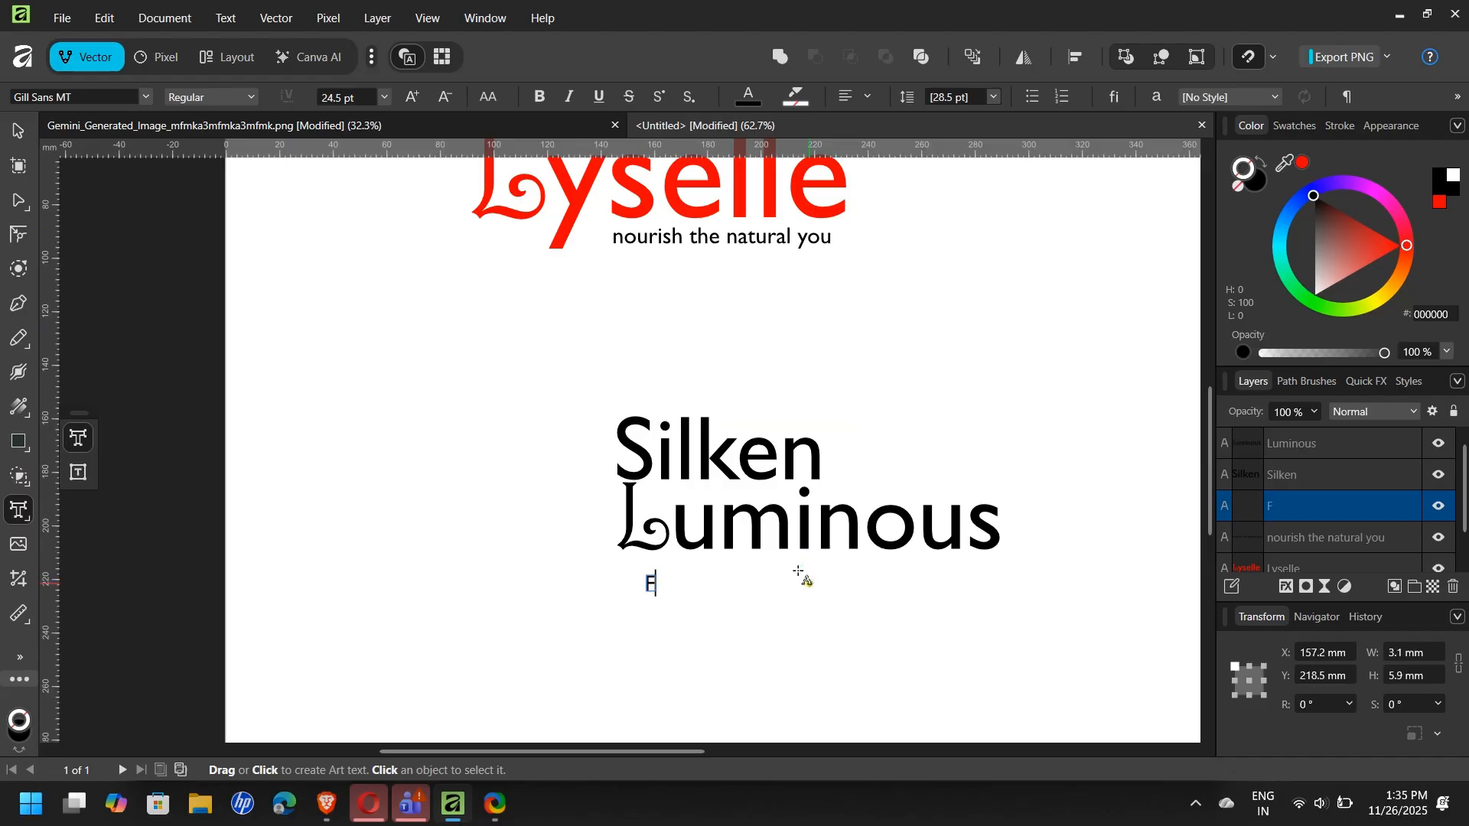
text(ormulated for a s)
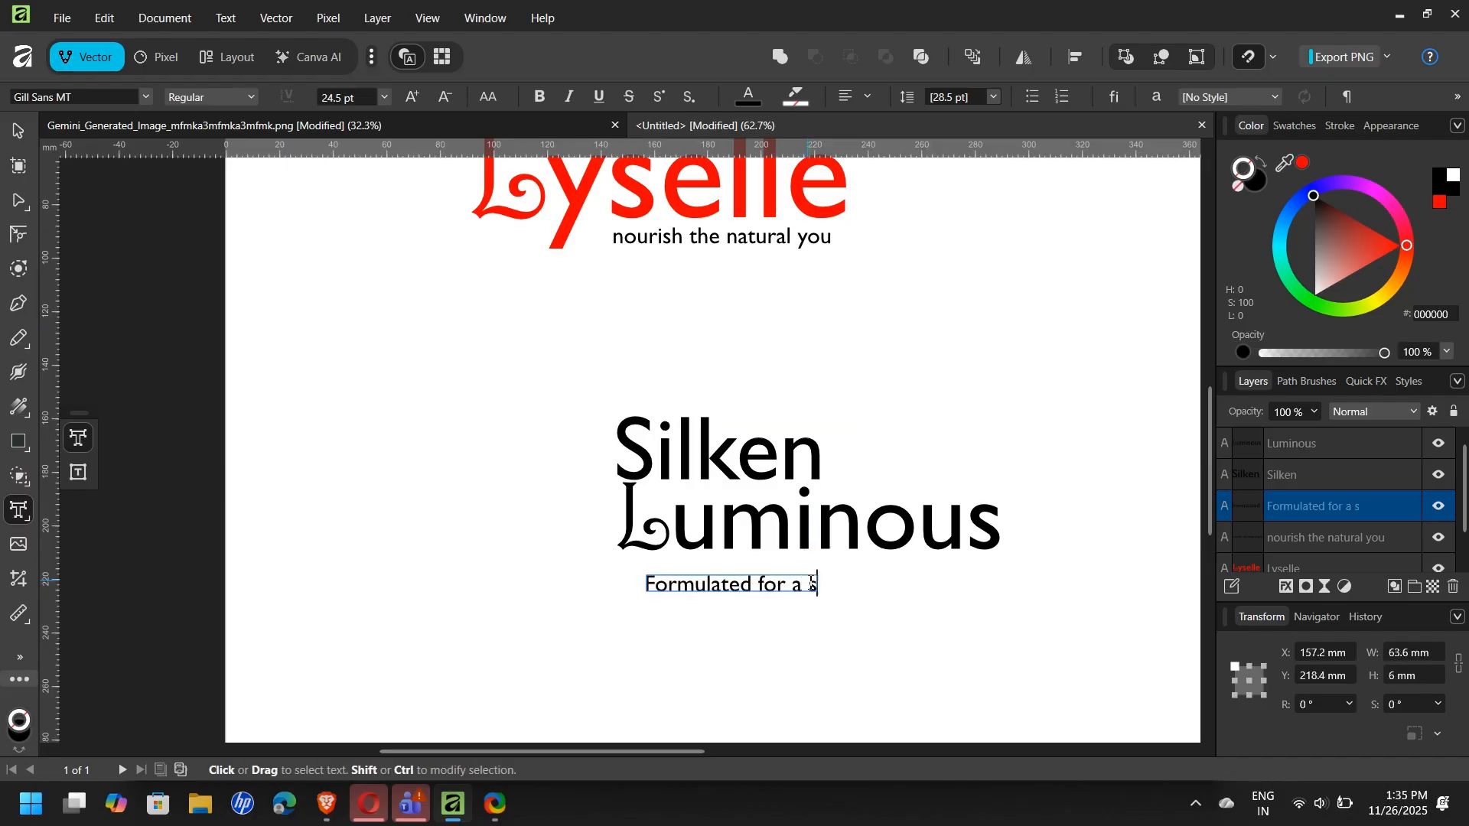
text(mooth , glass)
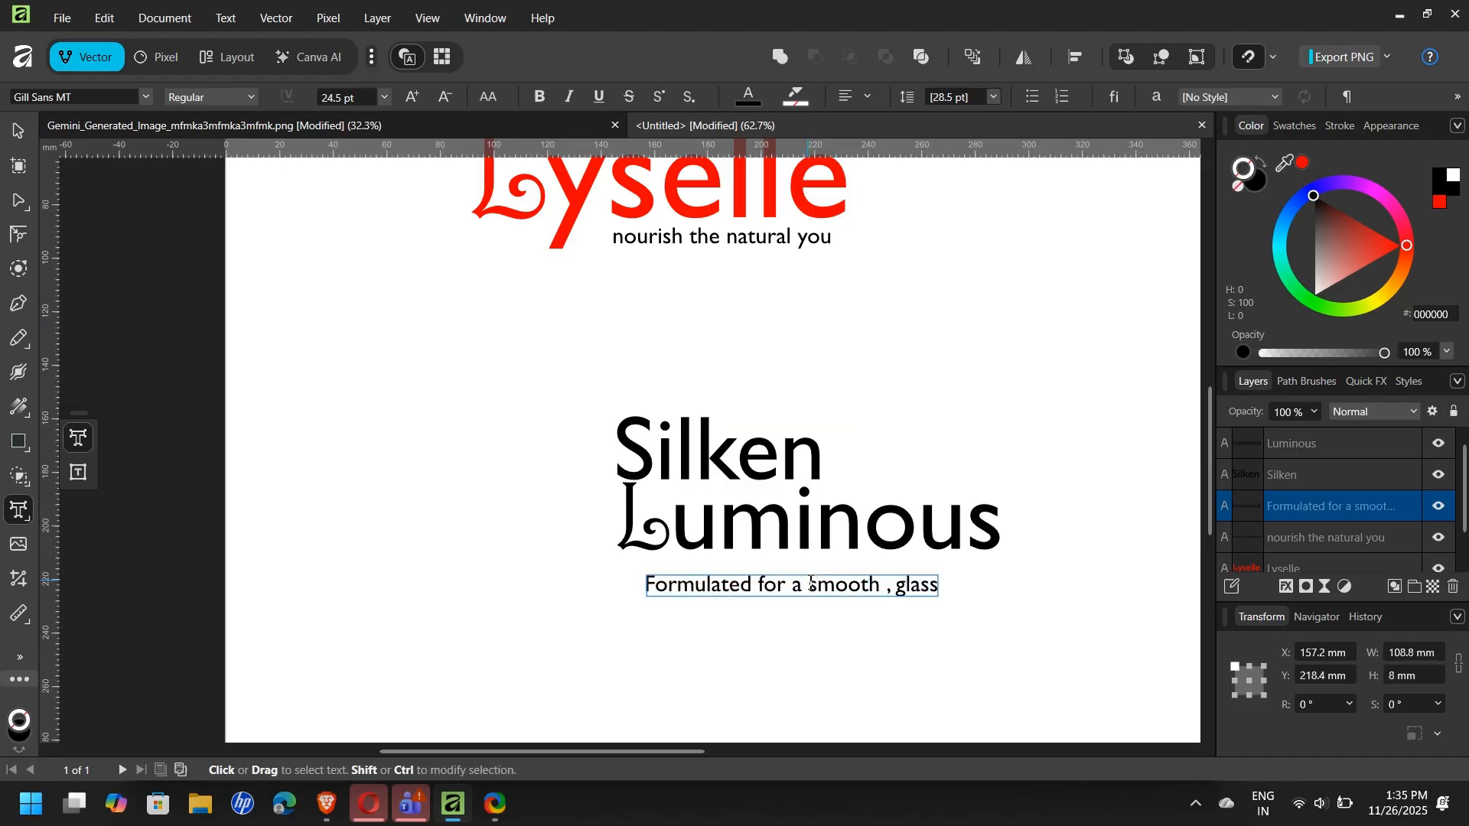
text(-skin finish)
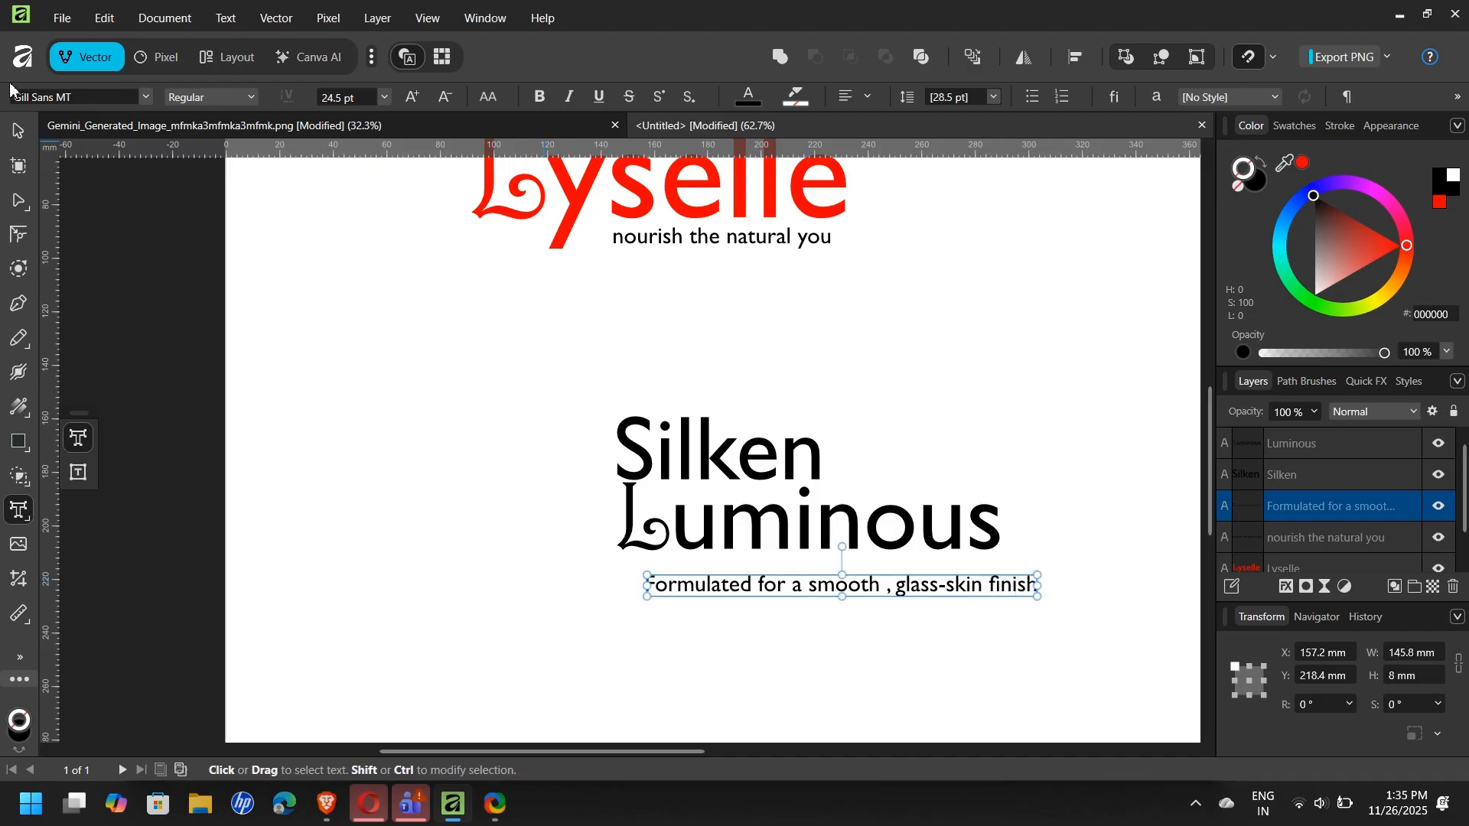
key(Escape)
Position the "Formulated for a smooth , glass-skin finish" line right under "Luminous" and scale it down to match that word's width.
drag(930, 600, 897, 576)
scroll(900, 570, up, 5)
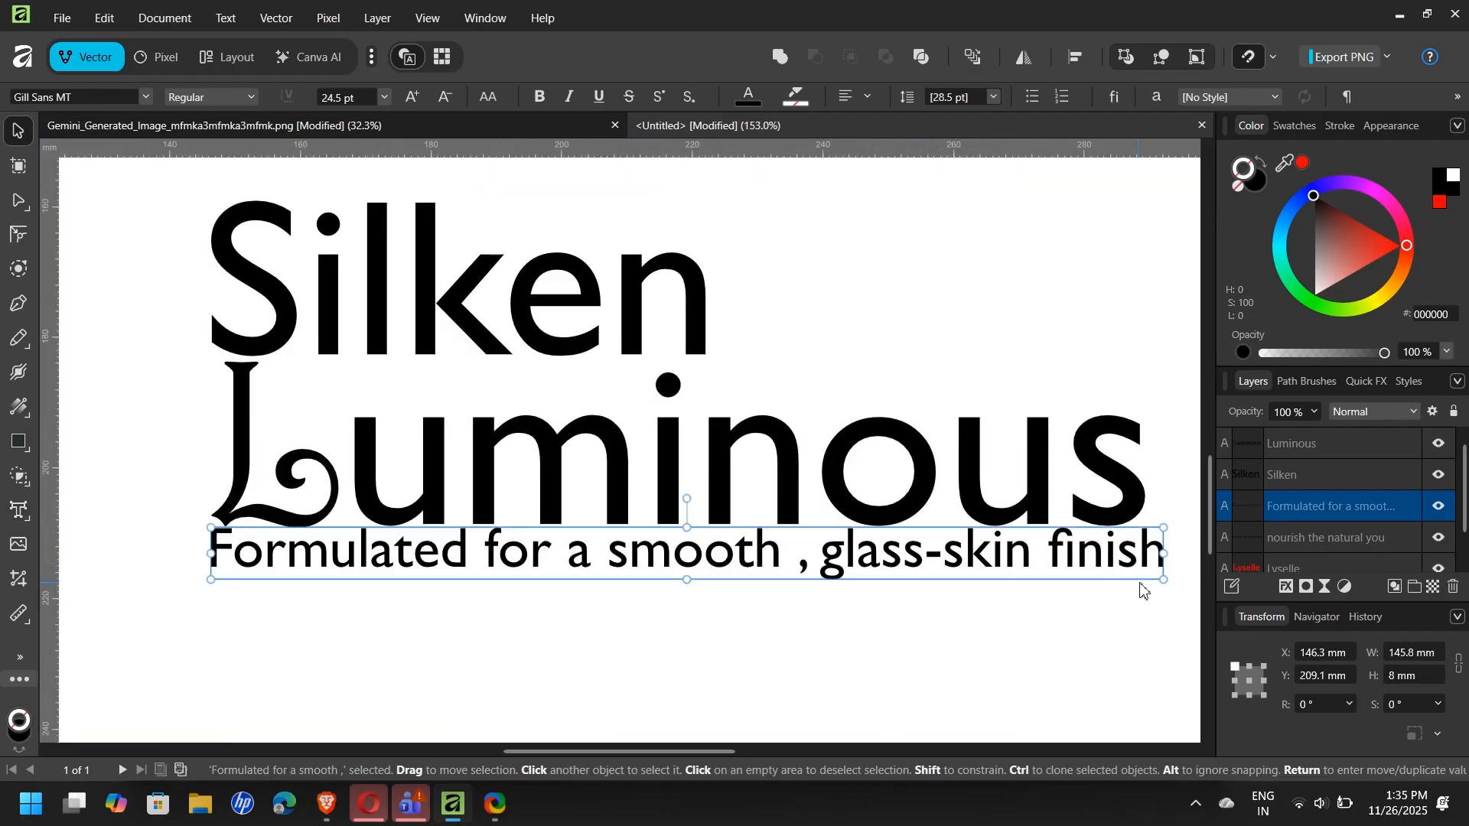
drag(1165, 590, 1049, 583)
click(1048, 583)
scroll(1041, 593, down, 6)
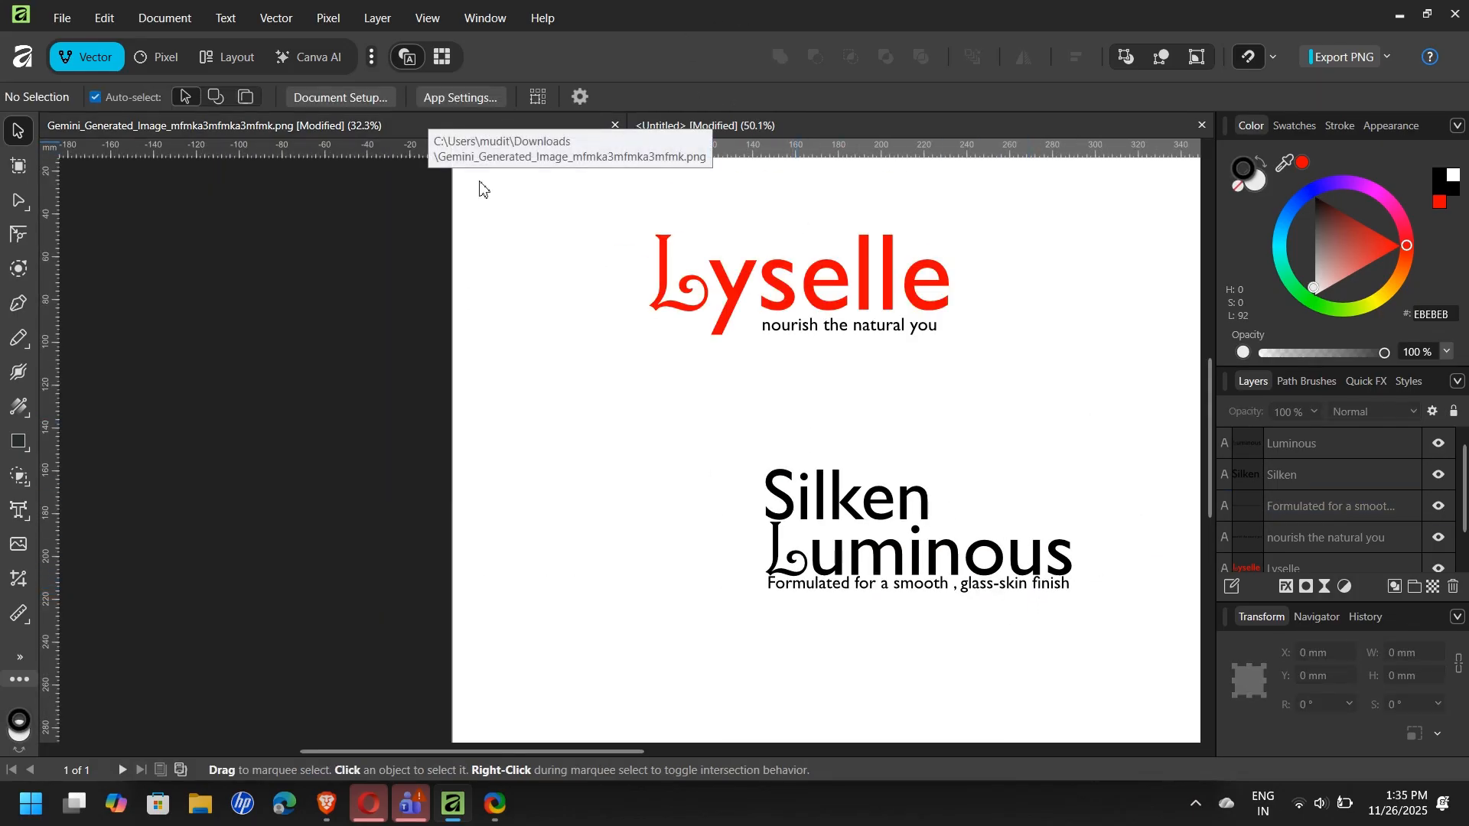
In the portrait document, add a pixel layer and draw a linear gradient fill from the bottom edge up to just below the middle.
click(349, 116)
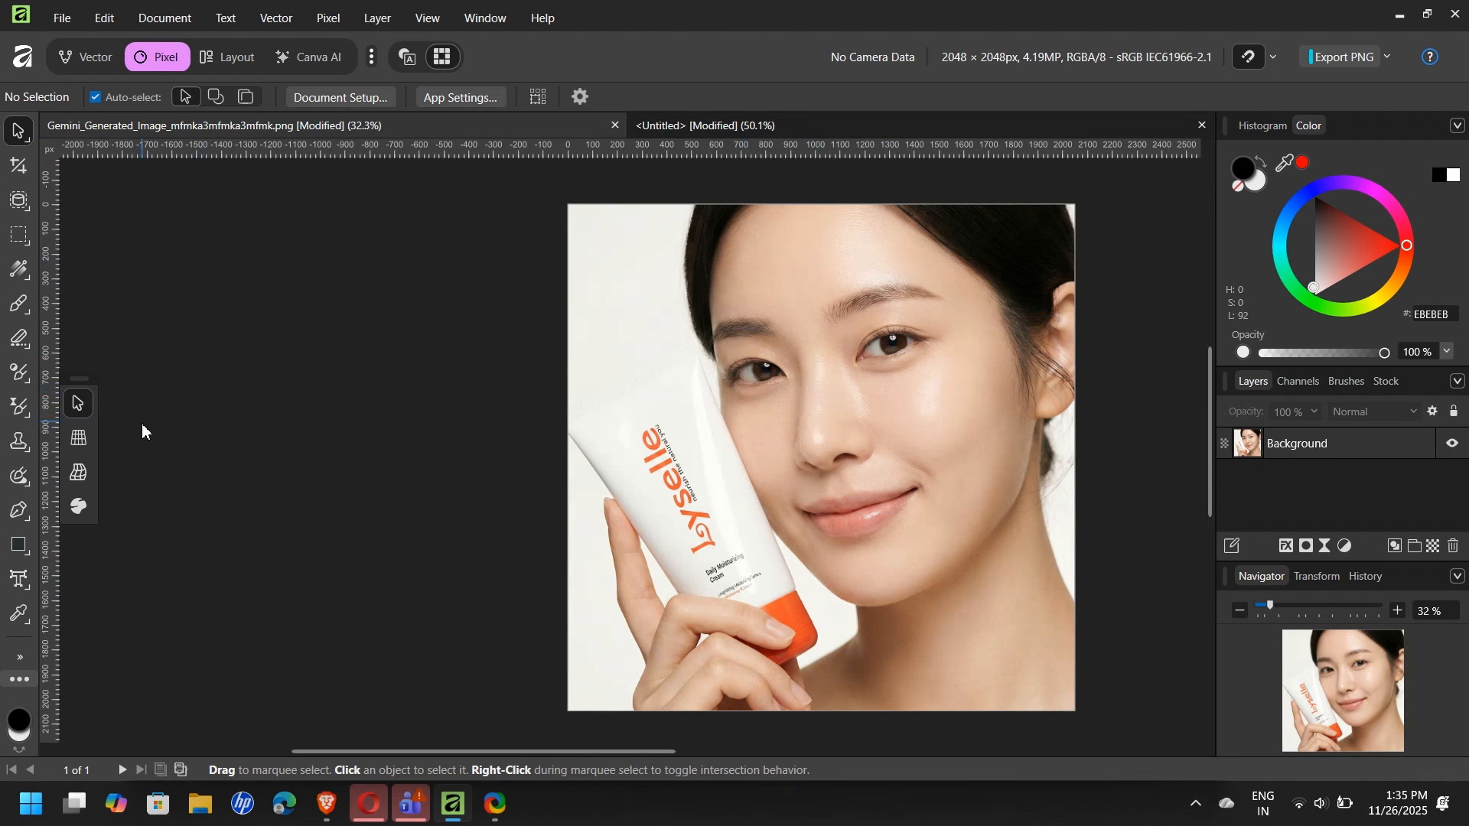
click(18, 271)
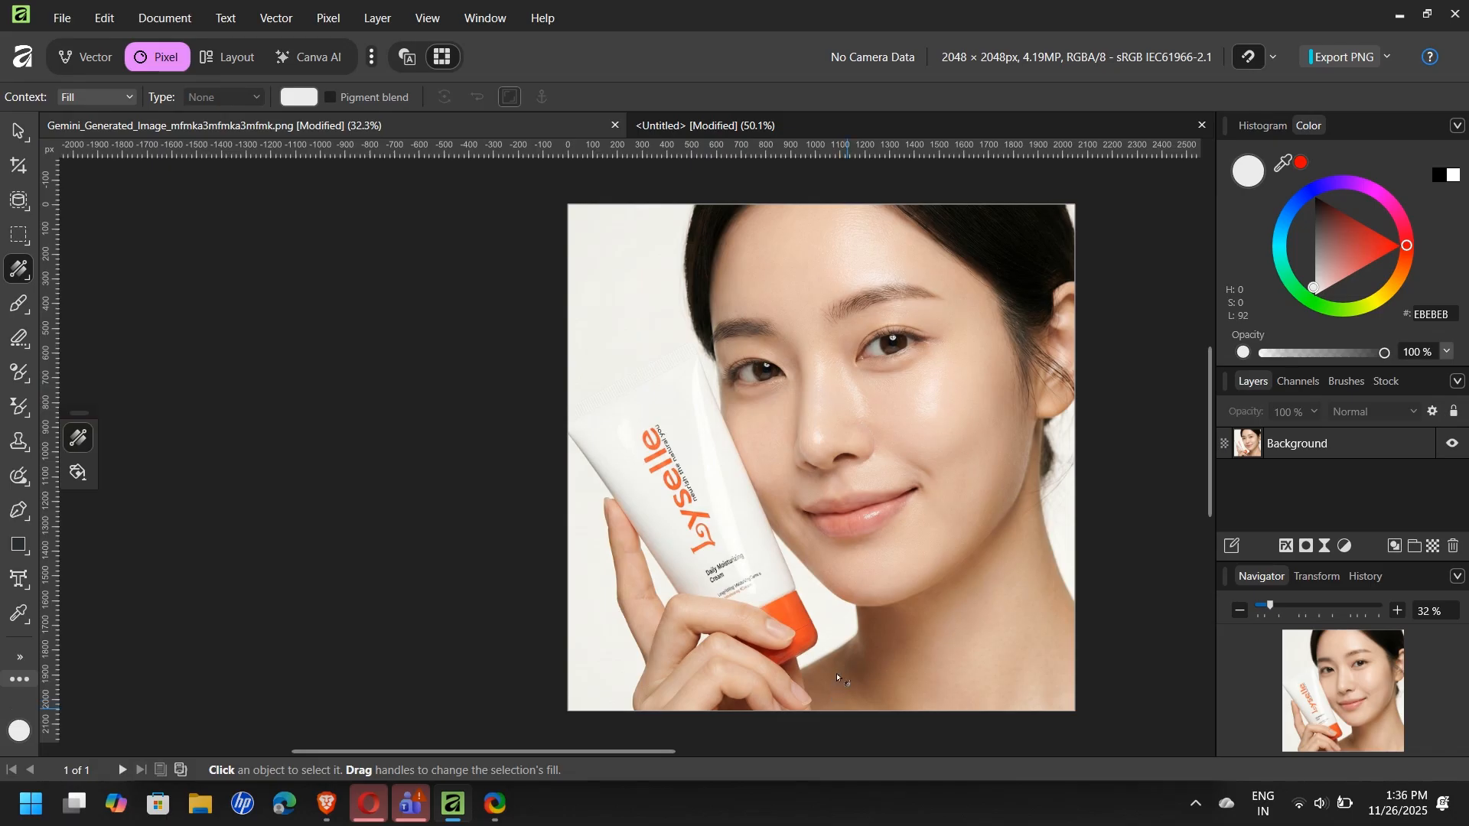
click(1436, 548)
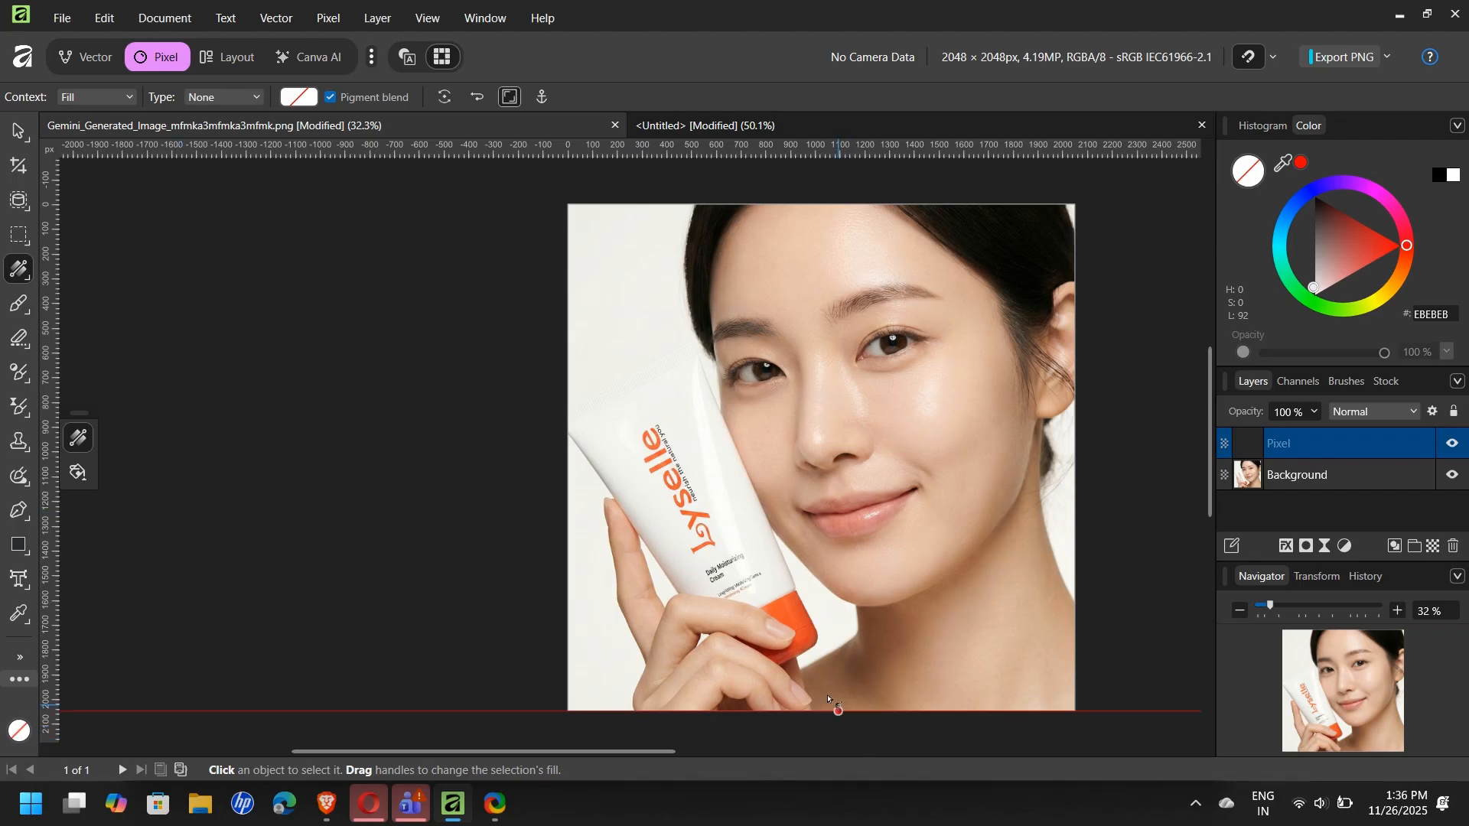
drag(838, 712, 828, 494)
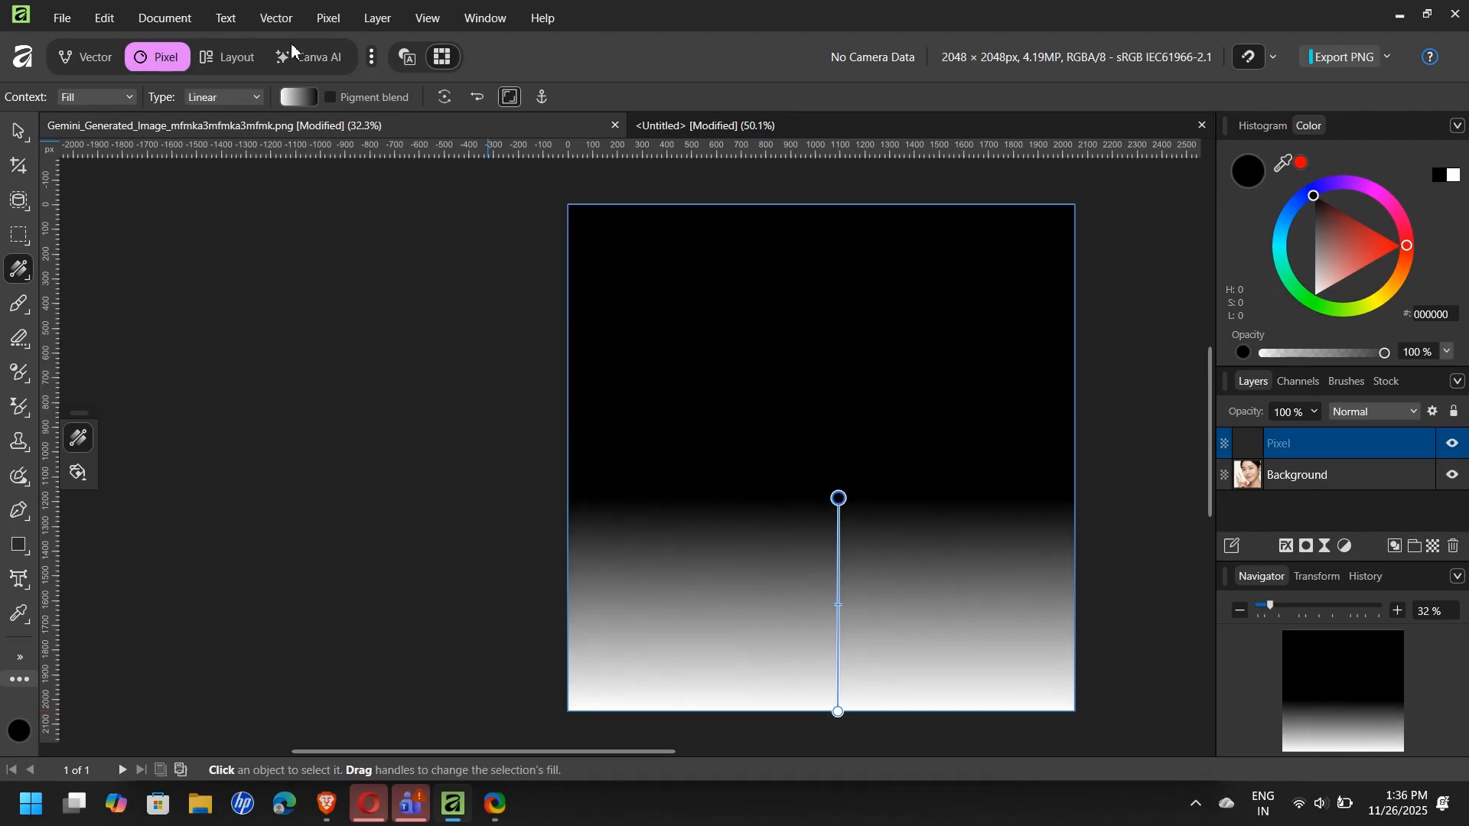
Make the gradient's upper black stop fully transparent at 0% opacity and change its colour to red FF0000.
click(310, 97)
click(447, 170)
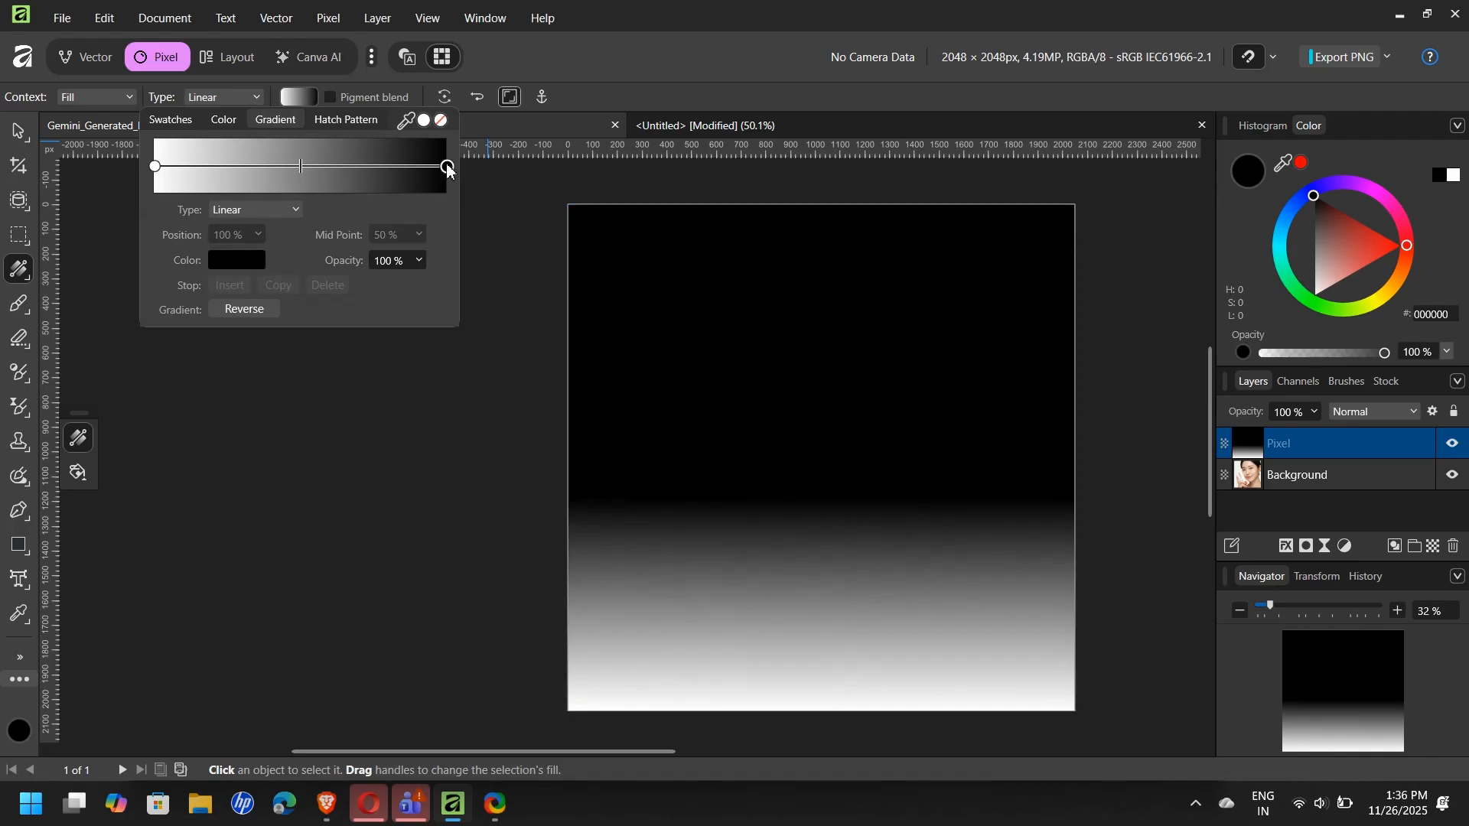
click(419, 260)
drag(419, 289, 196, 268)
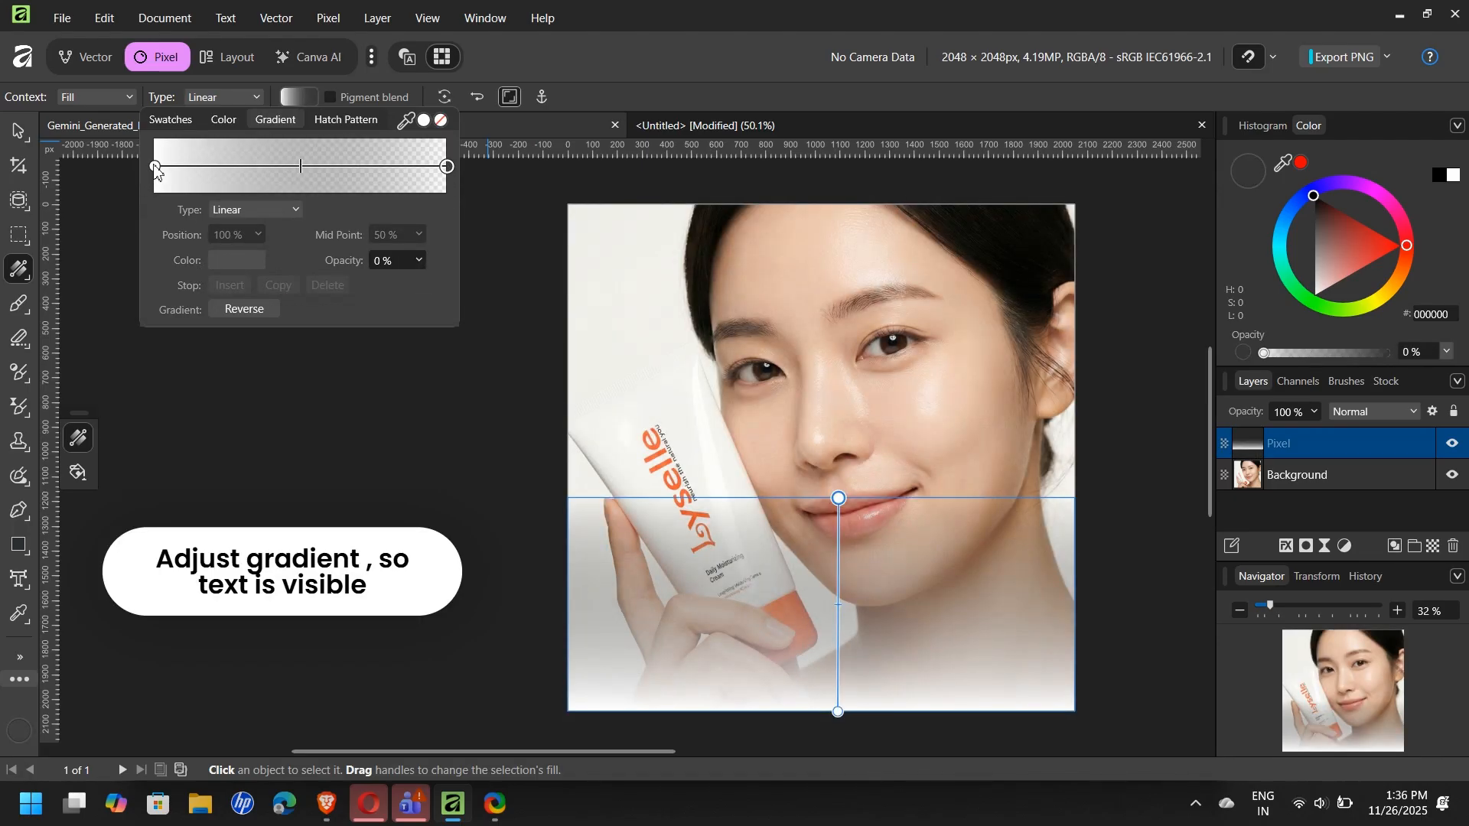
click(238, 261)
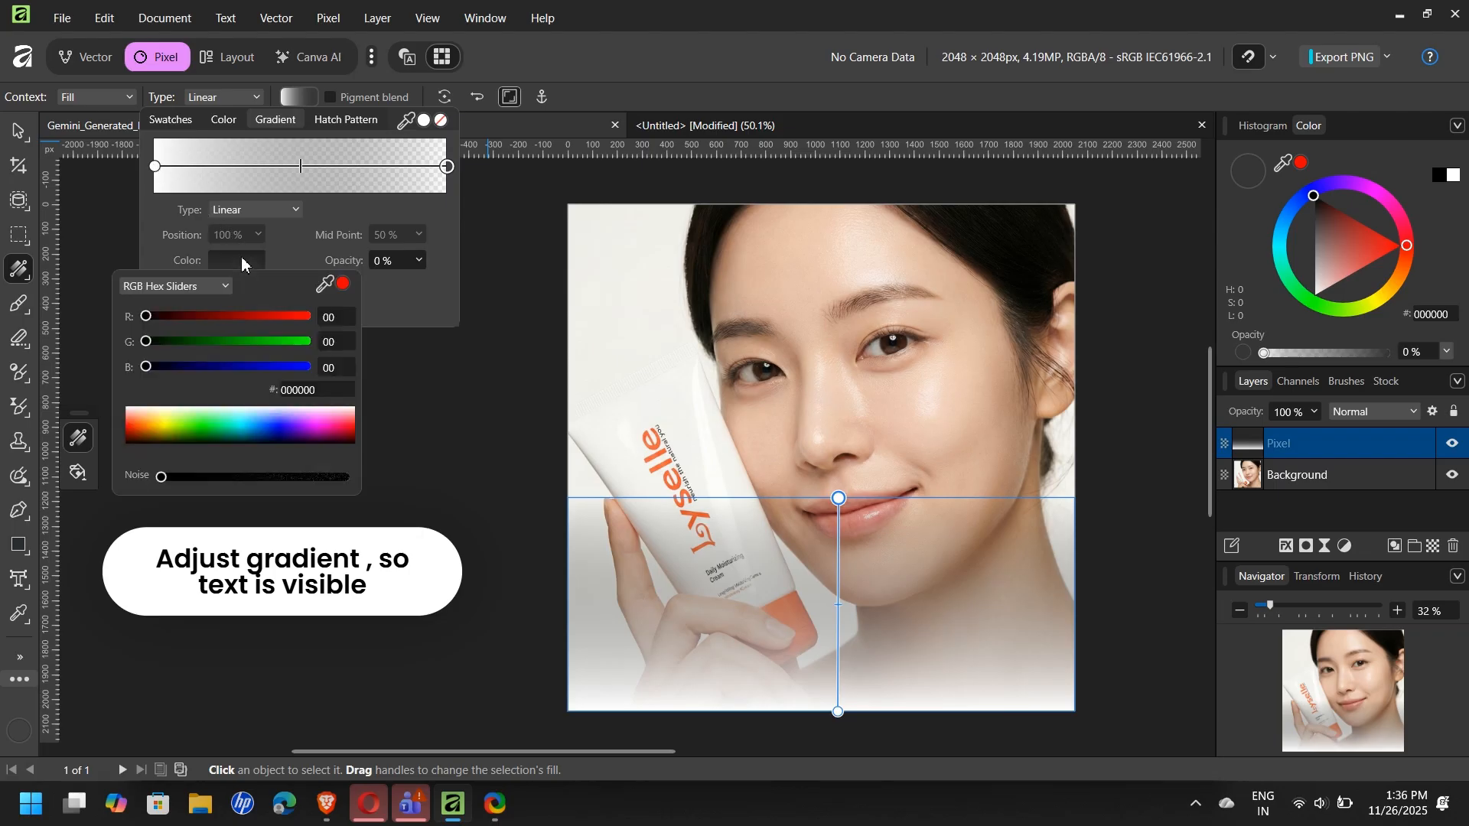
click(343, 284)
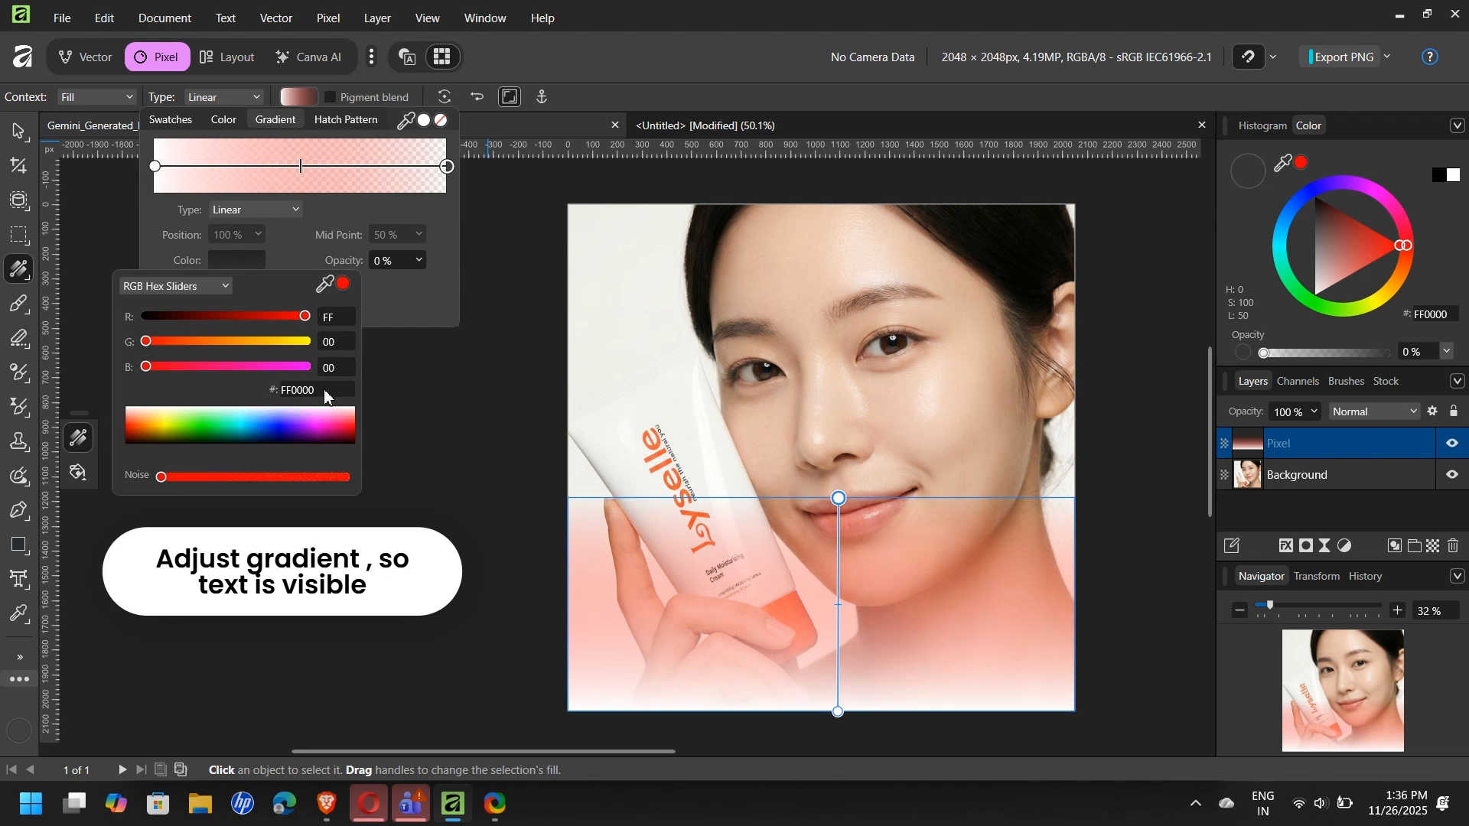
Change the gradient's white bottom stop to red FF0000 with 47% opacity.
click(153, 166)
click(156, 167)
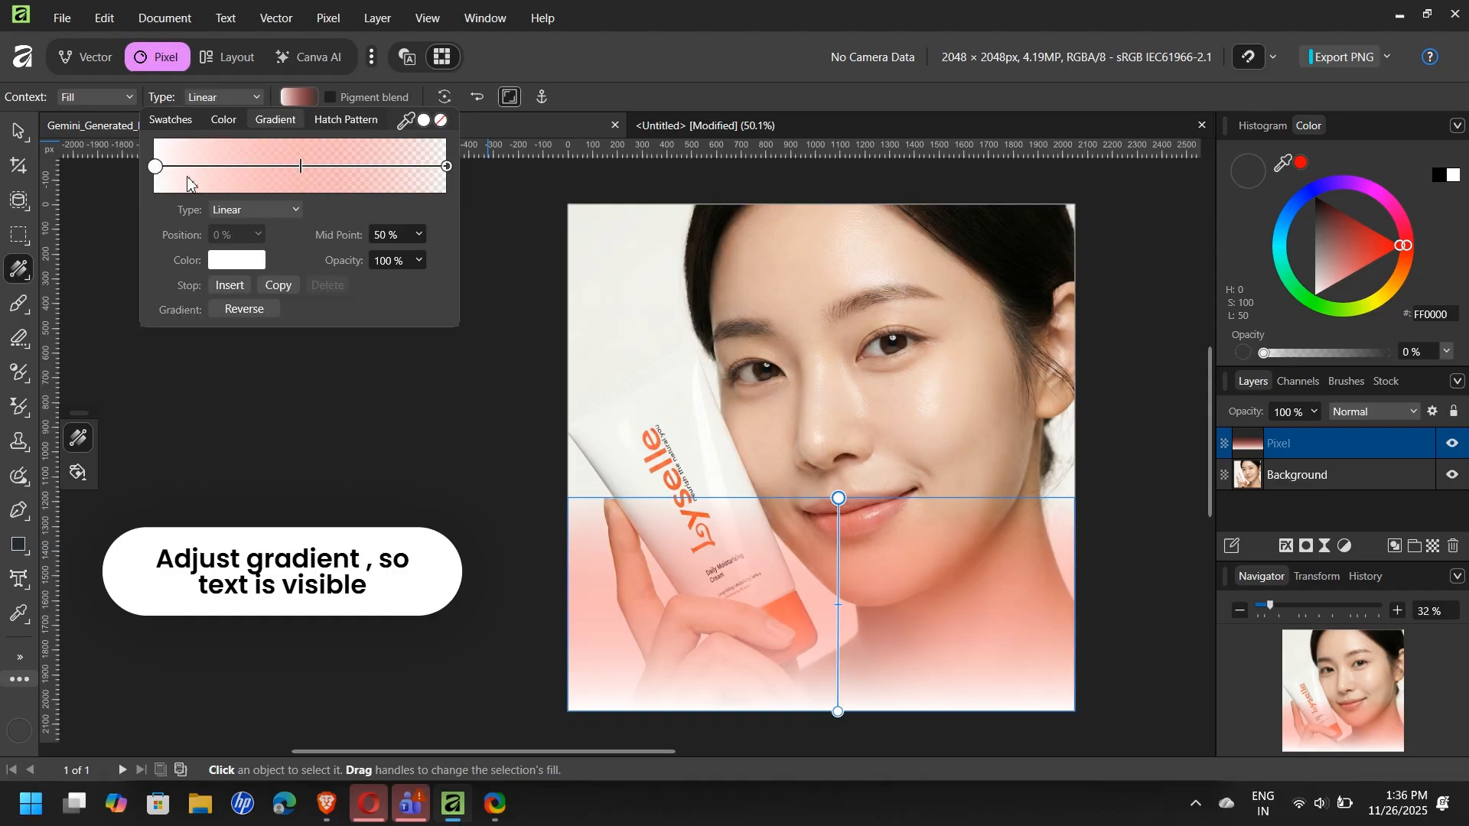
click(234, 263)
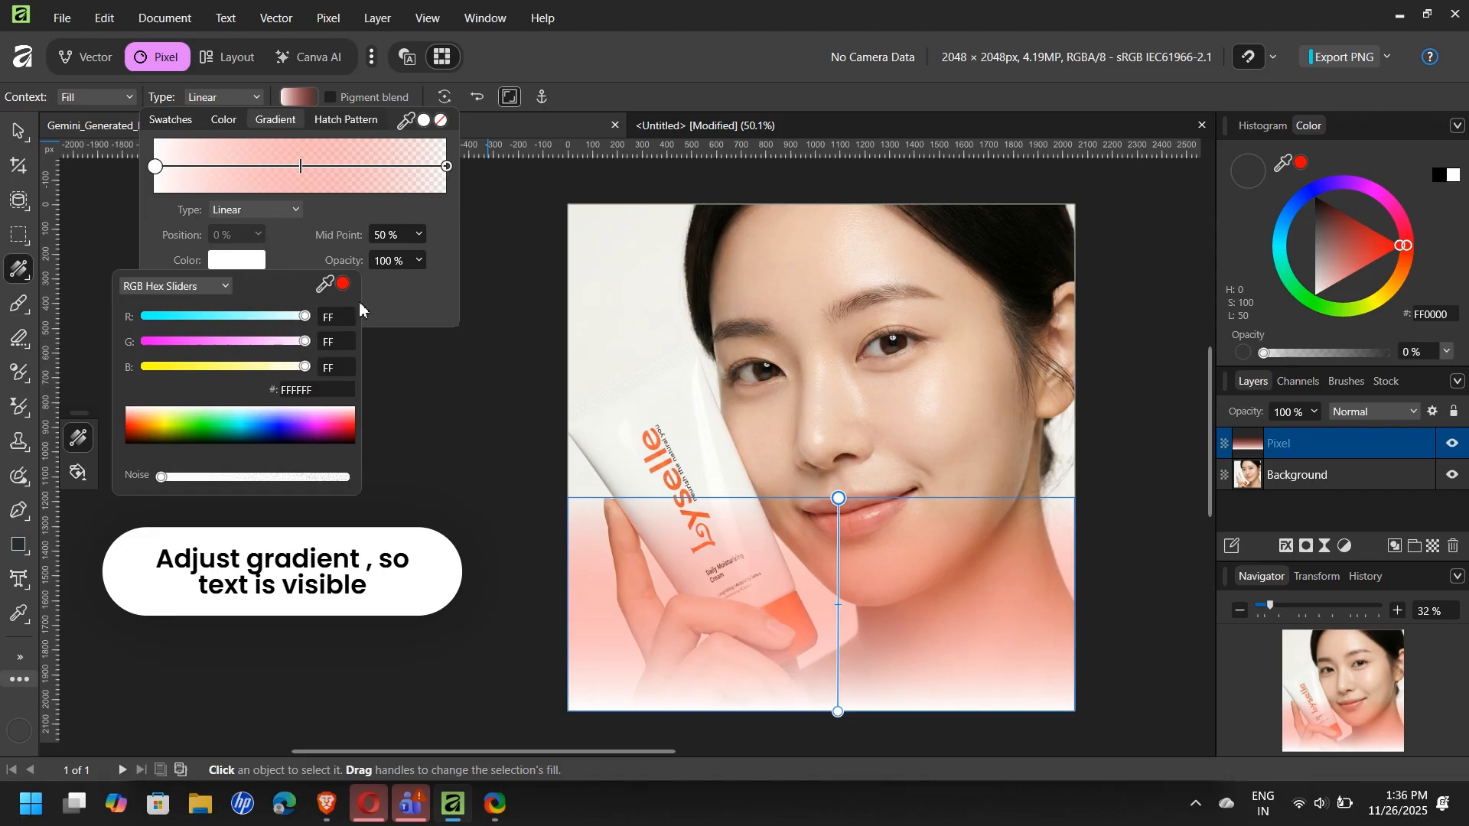
click(341, 284)
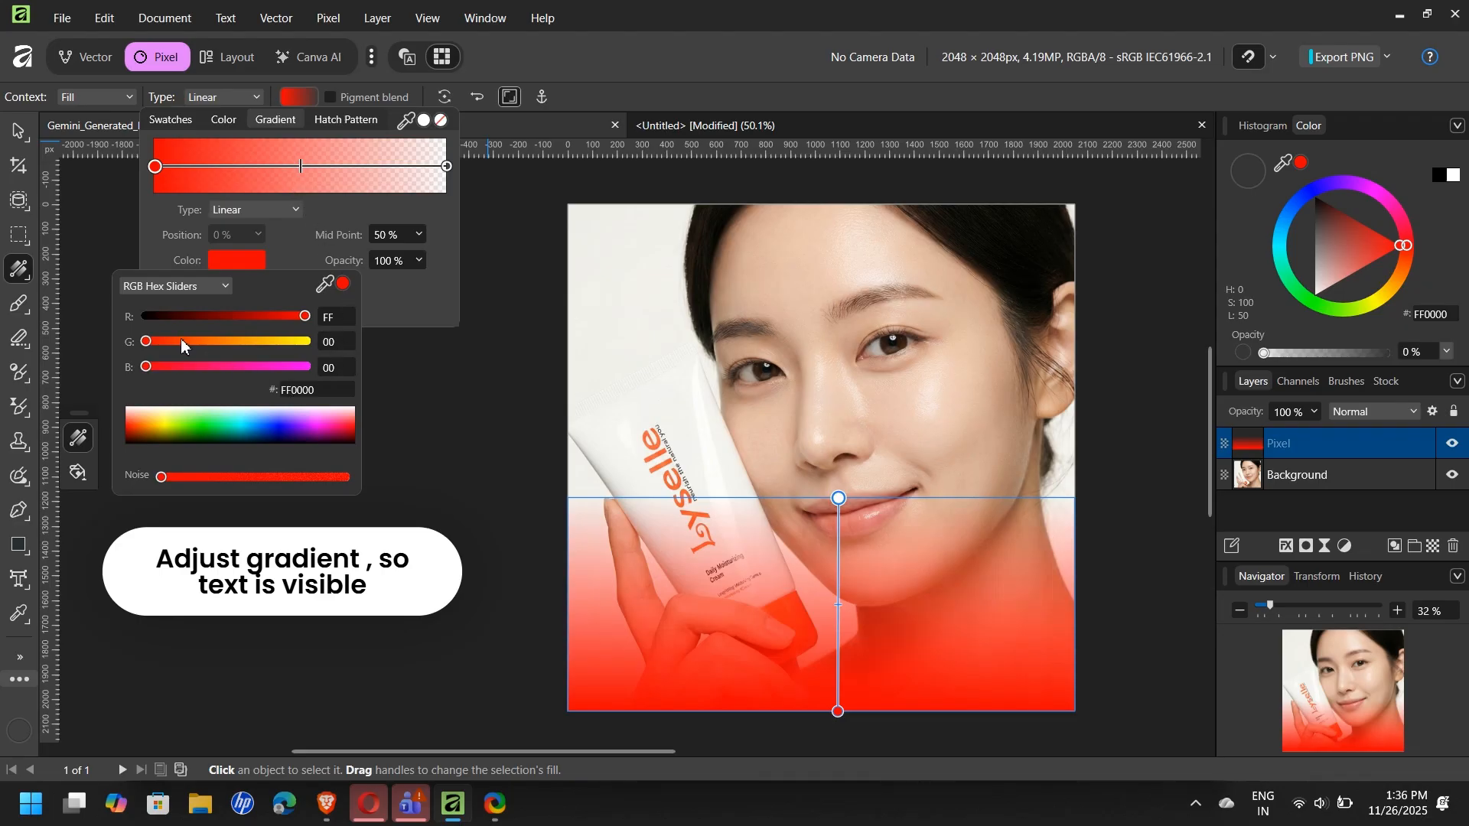
click(419, 260)
drag(427, 282, 352, 306)
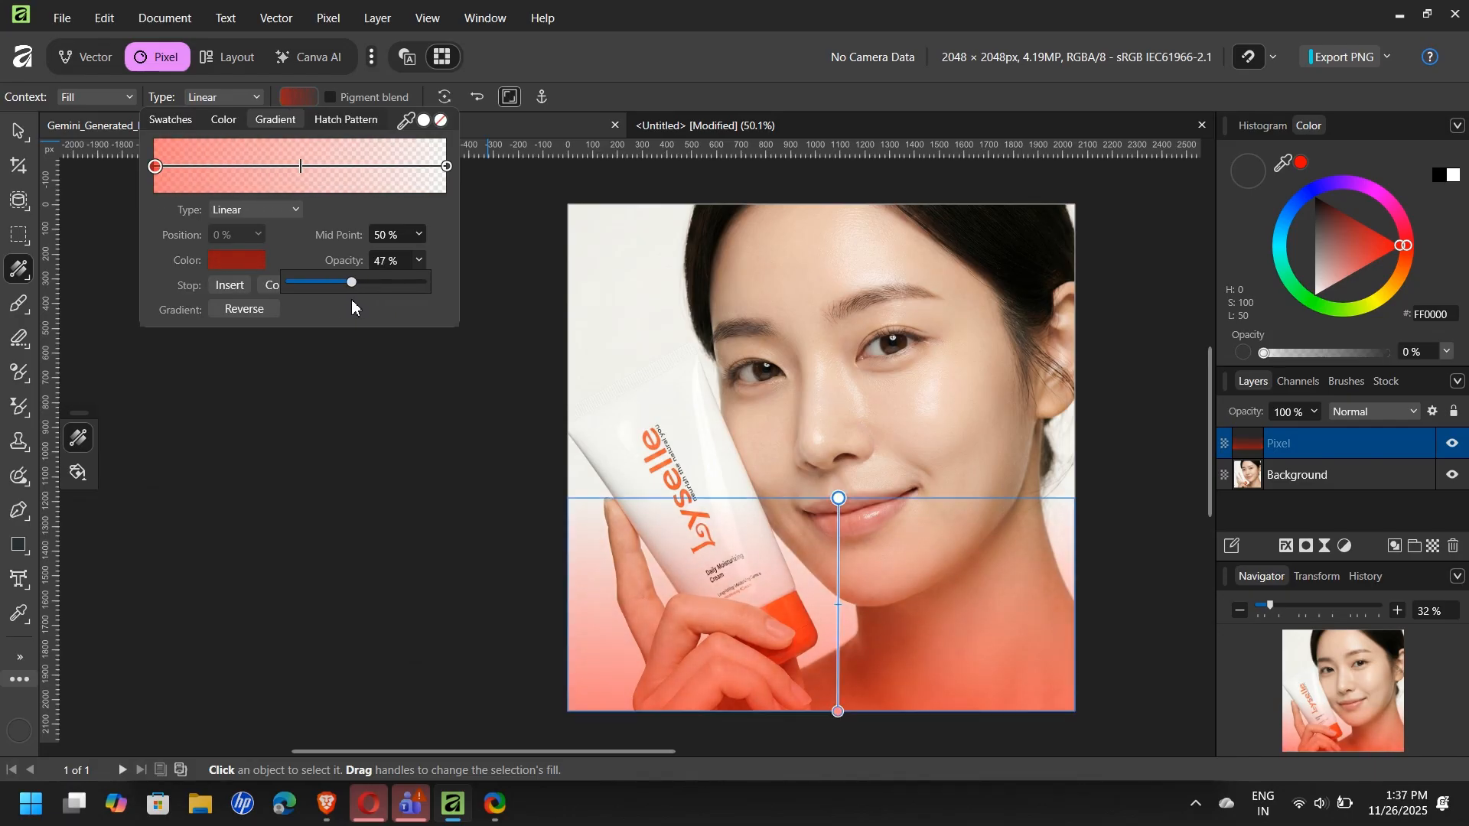
Extend the gradient up to eye level and add an intermediate stop with 0% opacity, placed slightly before the gradient's halfway point.
drag(844, 498, 842, 388)
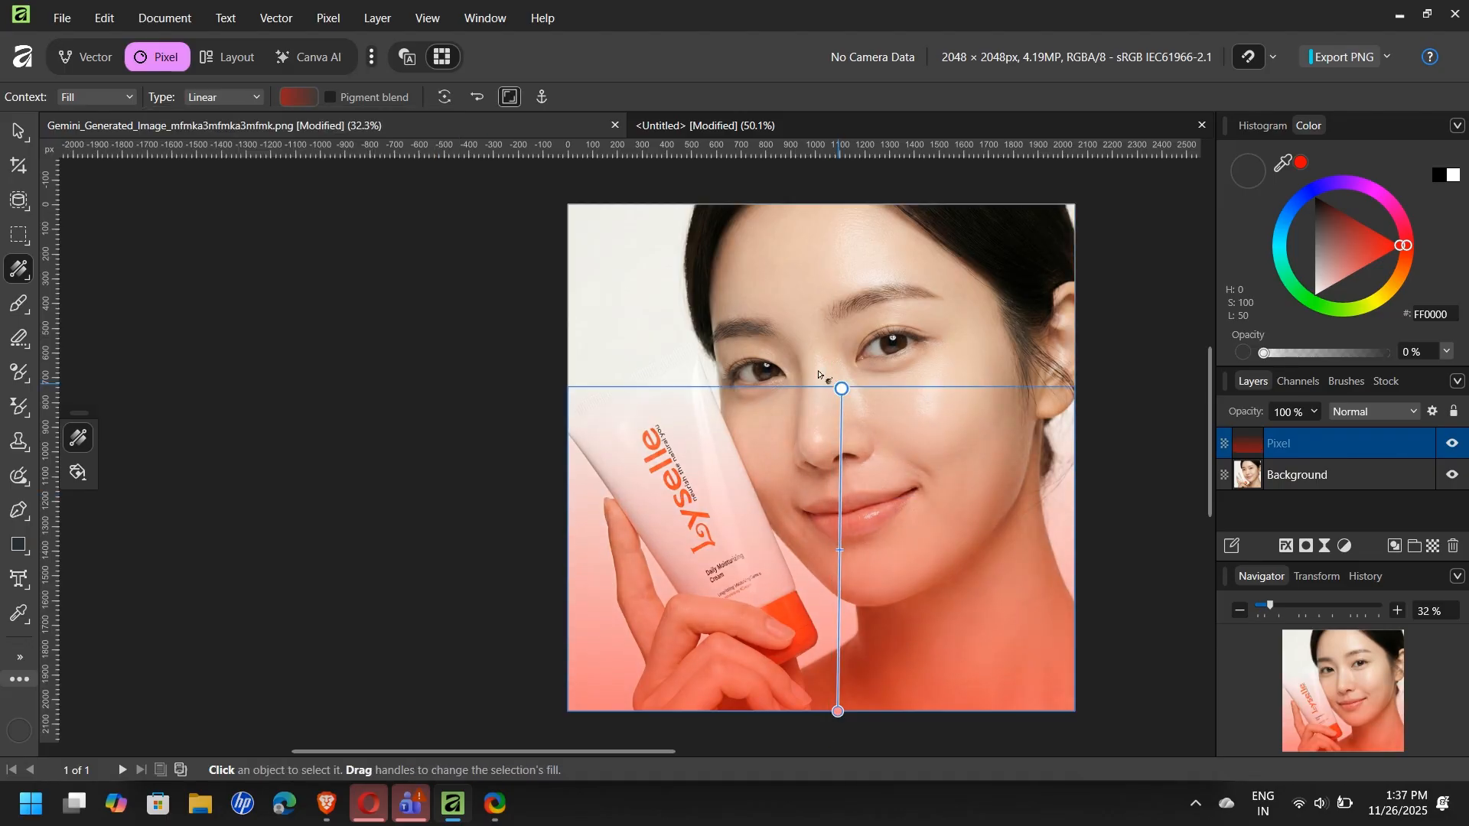
click(291, 97)
drag(260, 180, 200, 183)
click(242, 264)
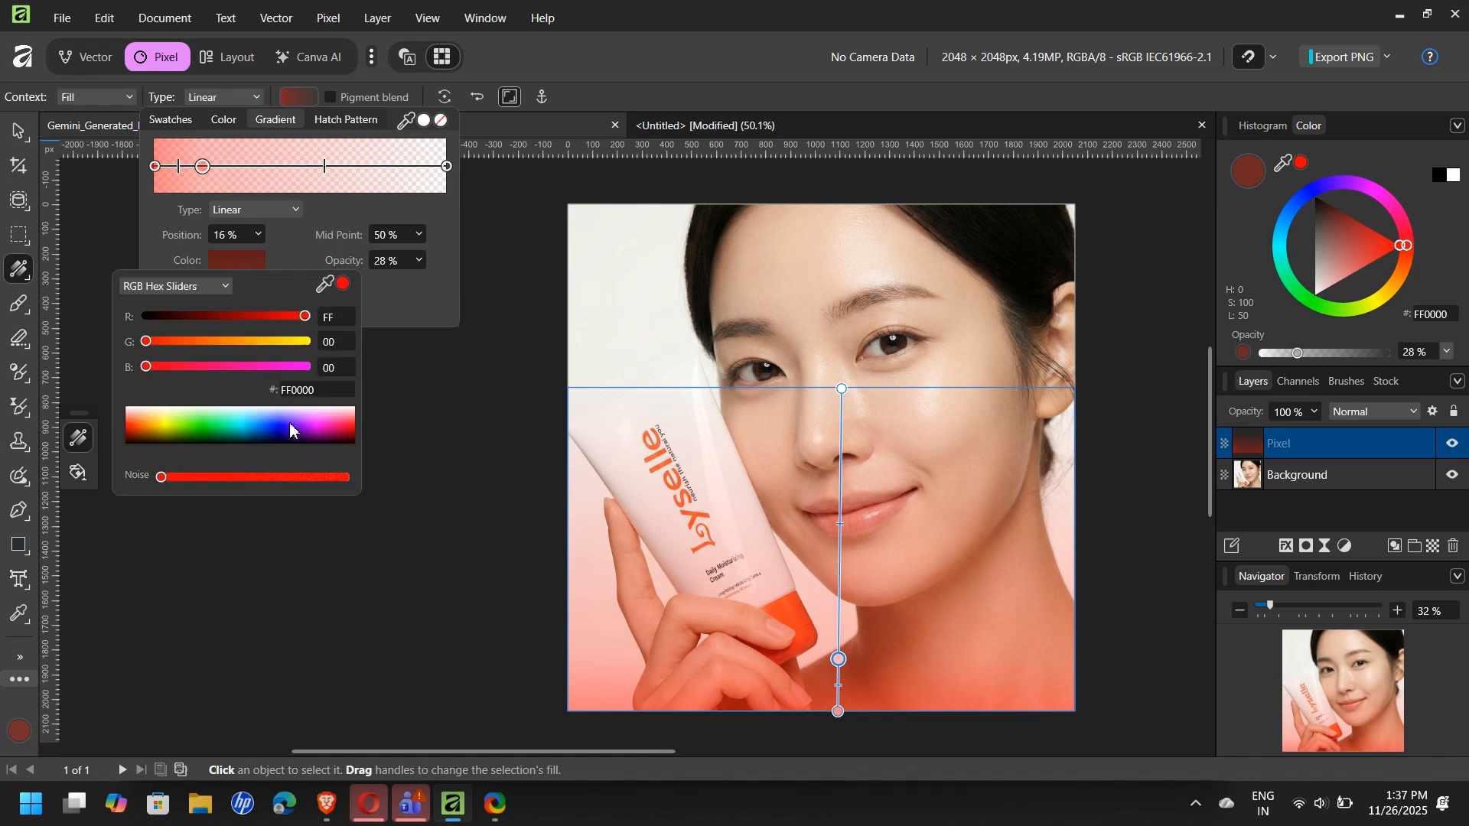
click(413, 264)
drag(419, 282, 387, 281)
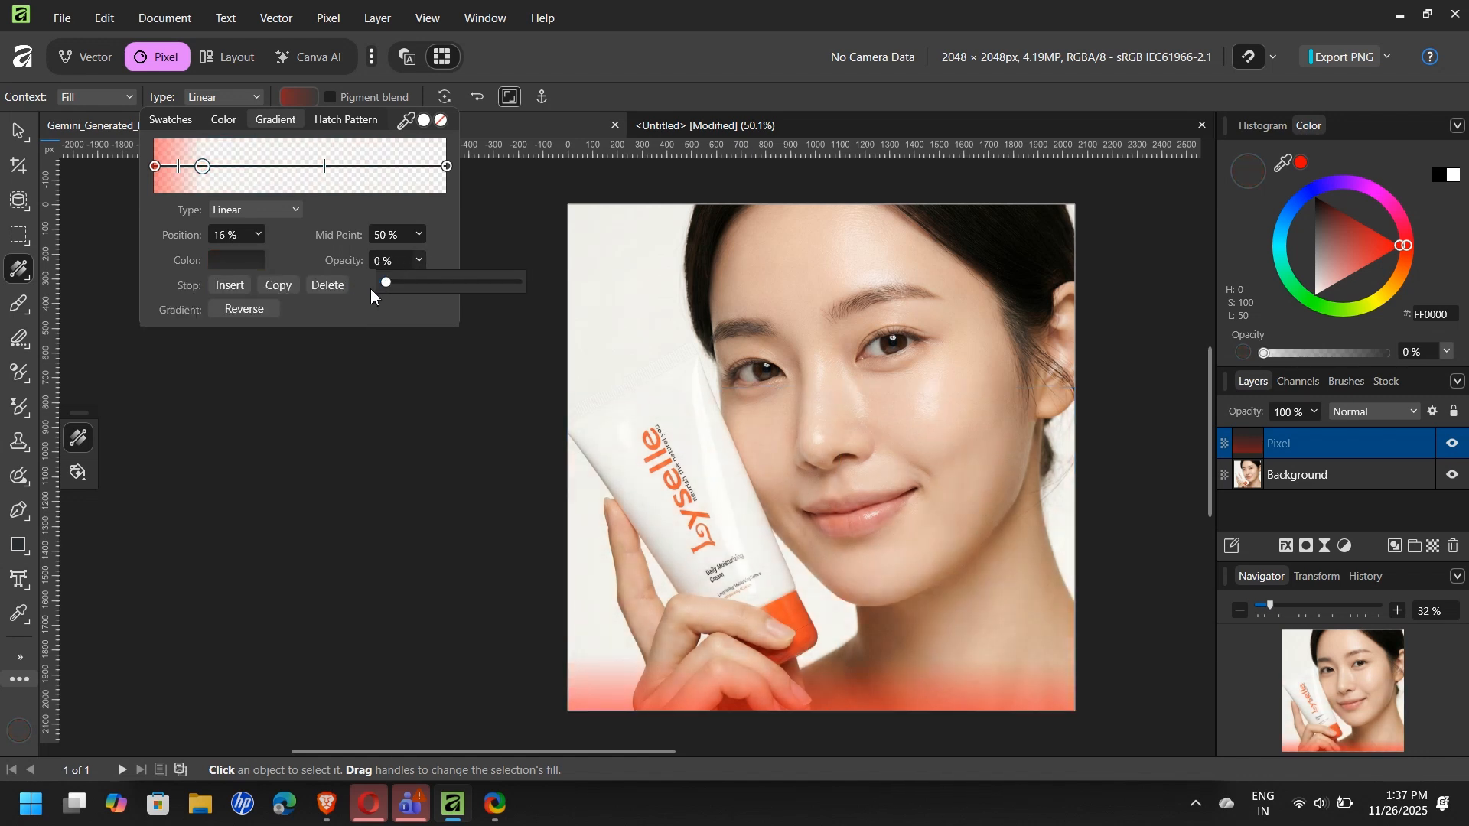
drag(203, 168, 283, 169)
click(156, 167)
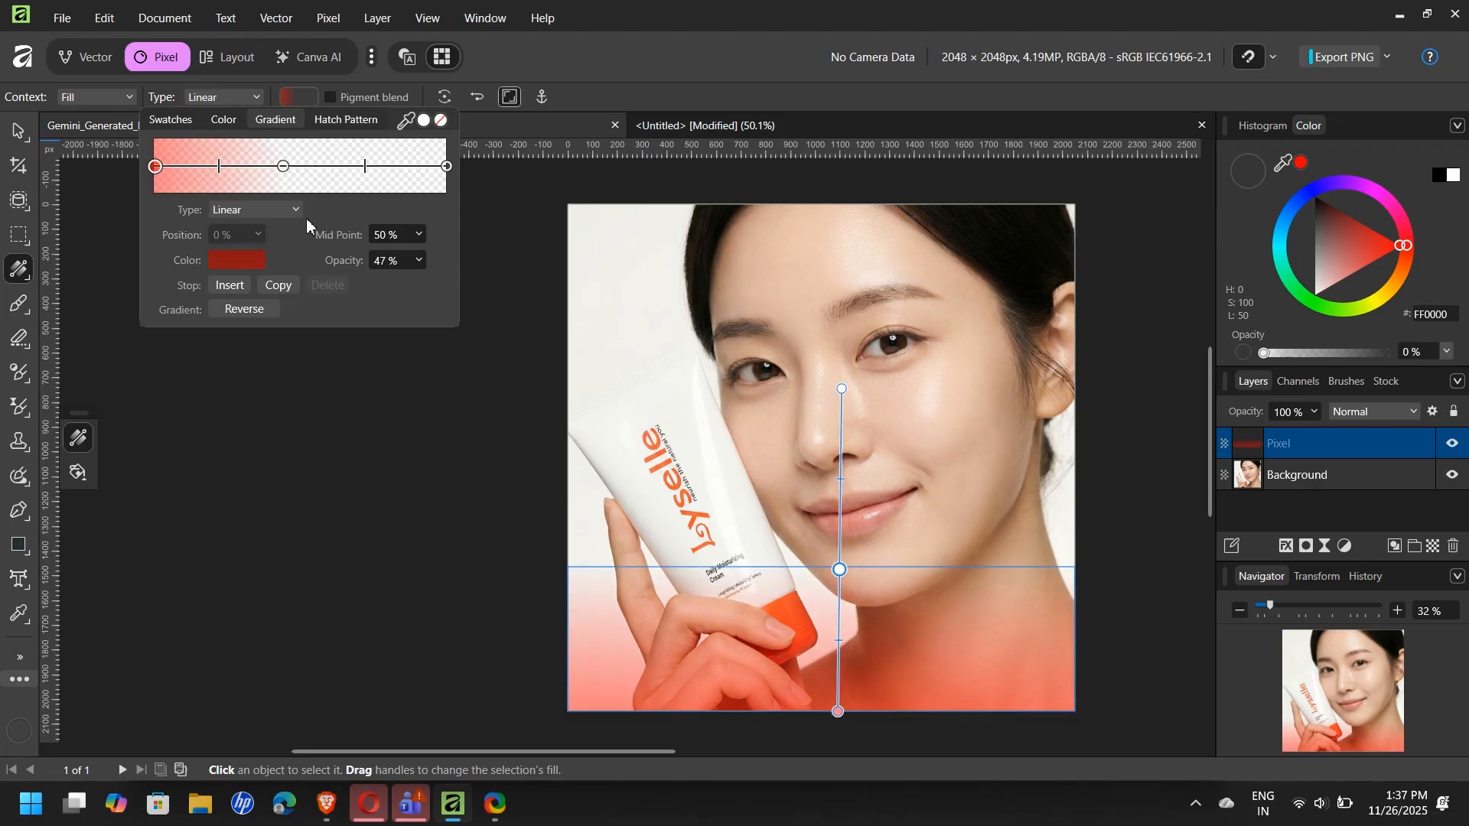
mouse_move(178, 167)
mouse_down()
mouse_move(201, 169)
mouse_move(187, 171)
mouse_up()
click(20, 136)
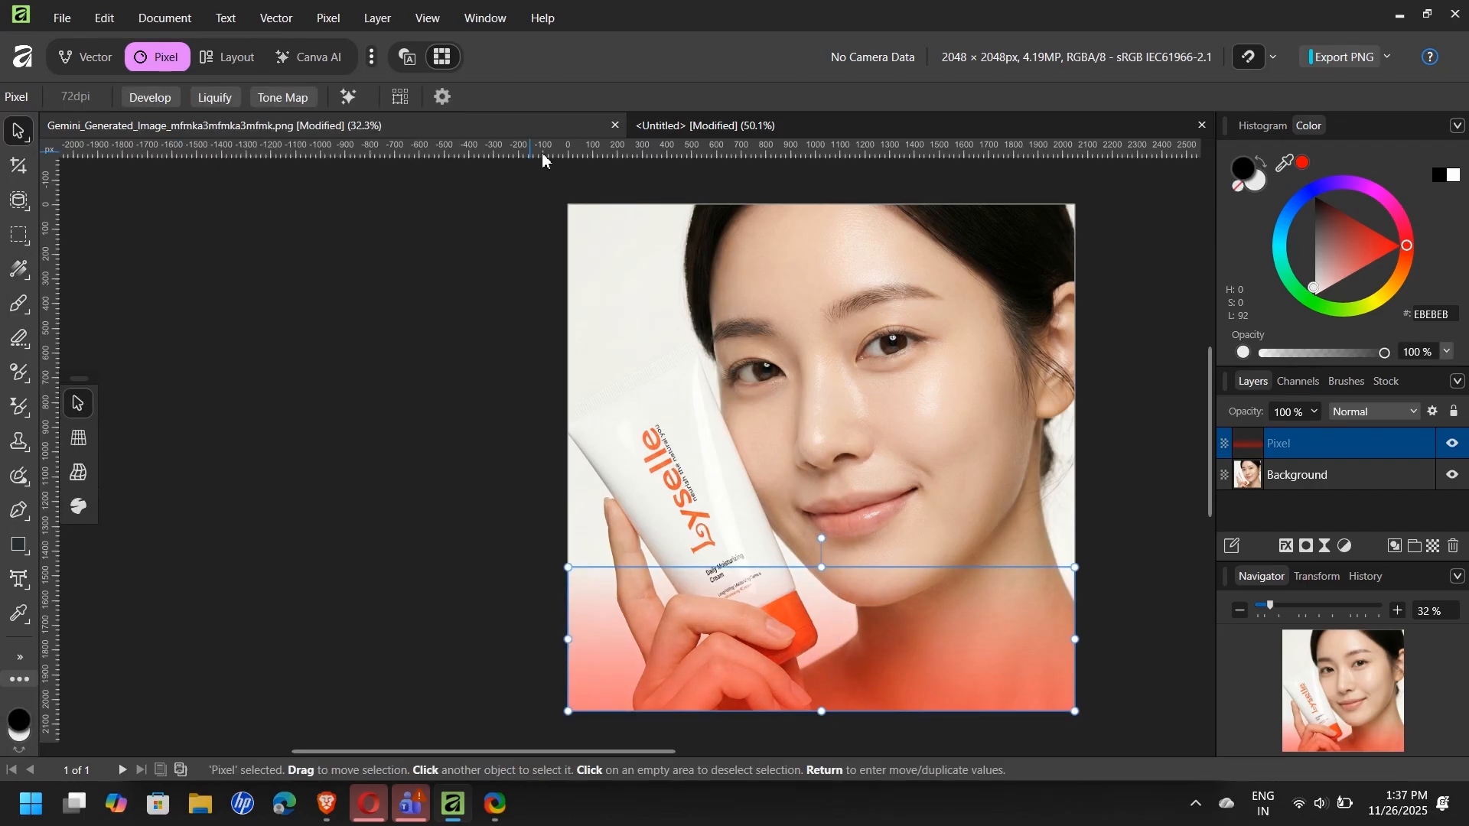
Copy "Silken", "Luminous" and the "Formulated for a smooth , glass-skin finish" line from the untitled document onto the portrait.
click(702, 126)
drag(740, 445, 1081, 667)
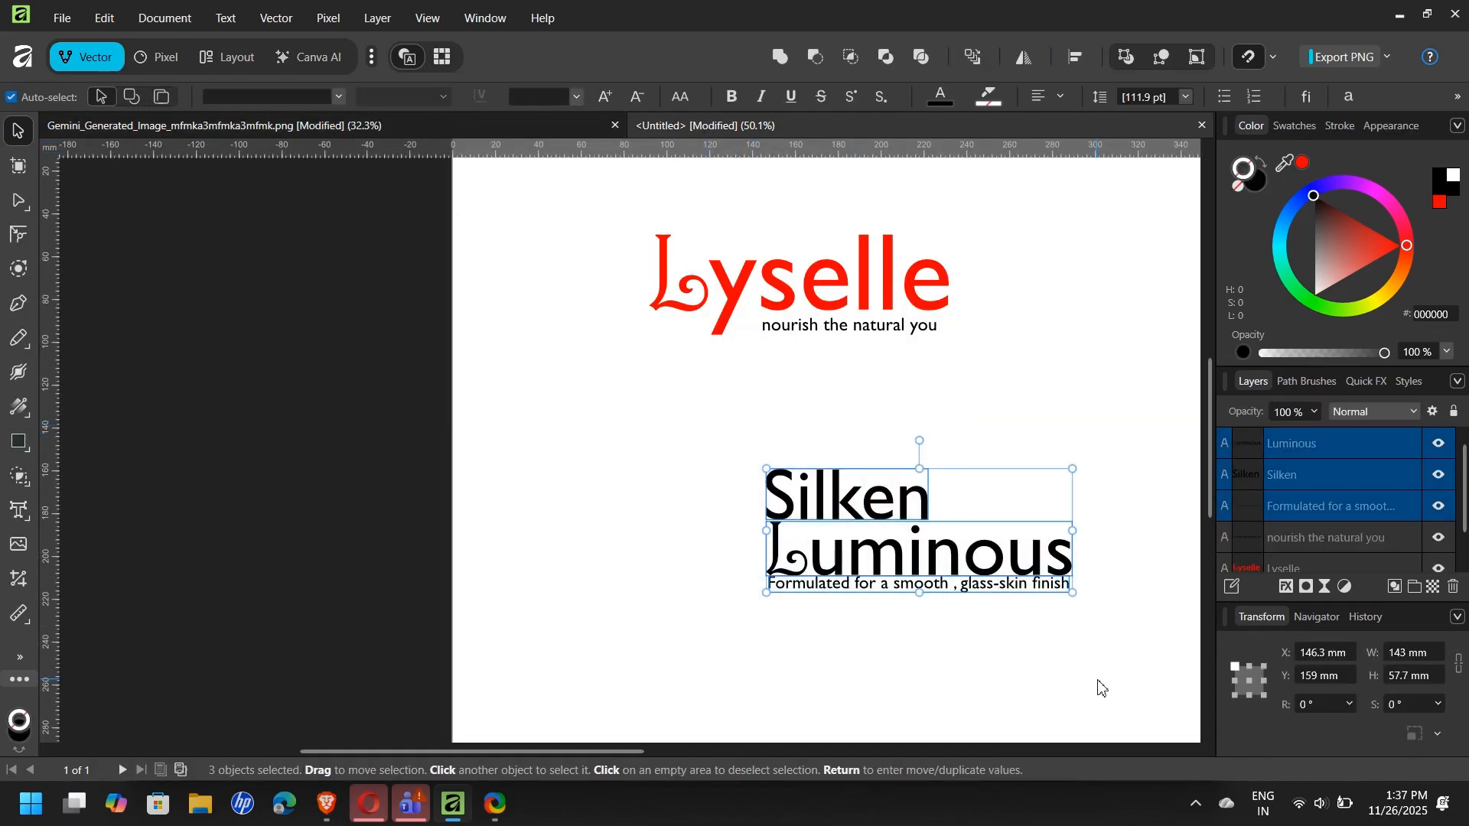
click(433, 124)
key(ctrl+v)
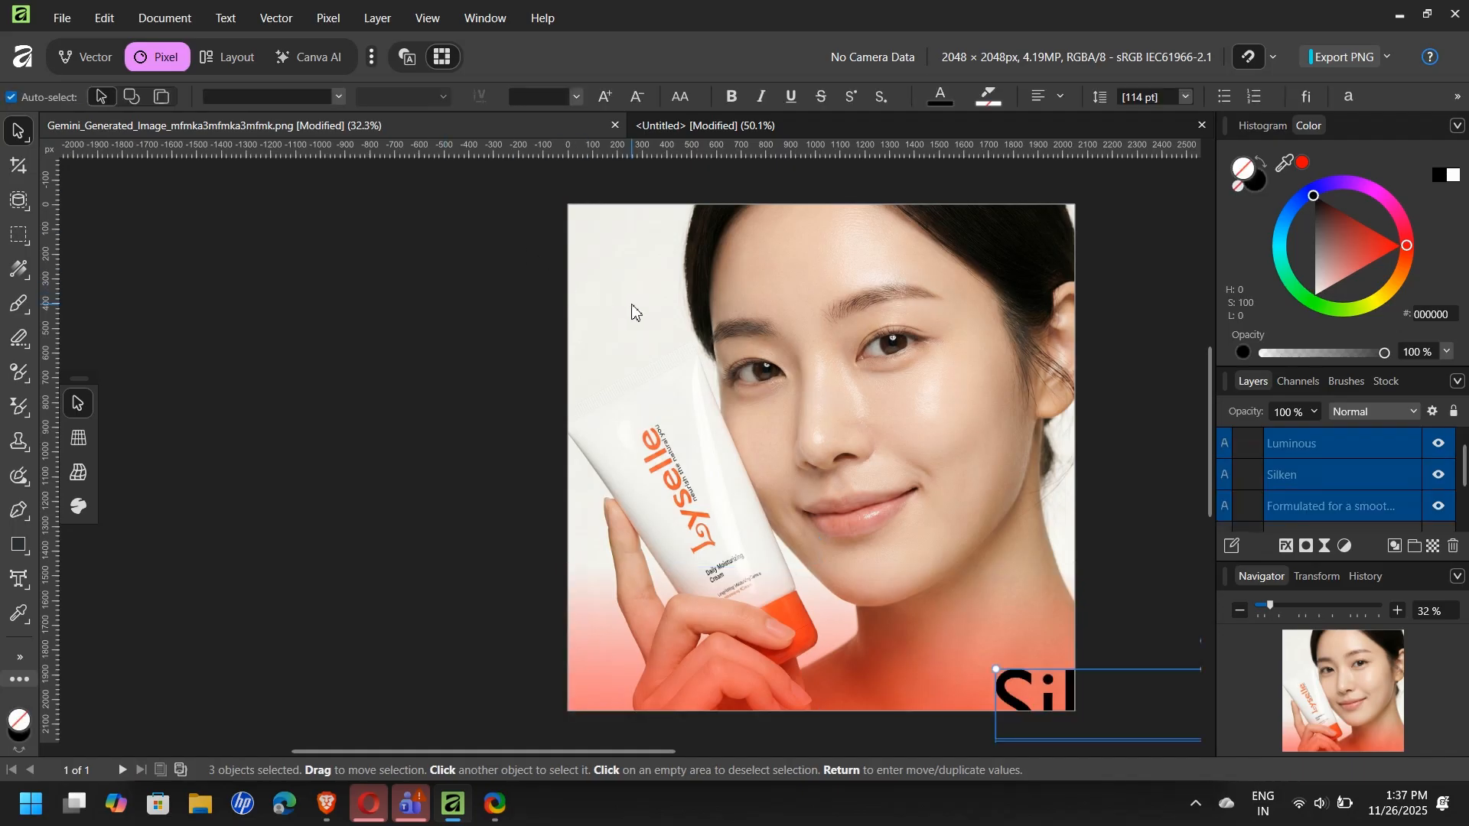
drag(1099, 666, 731, 367)
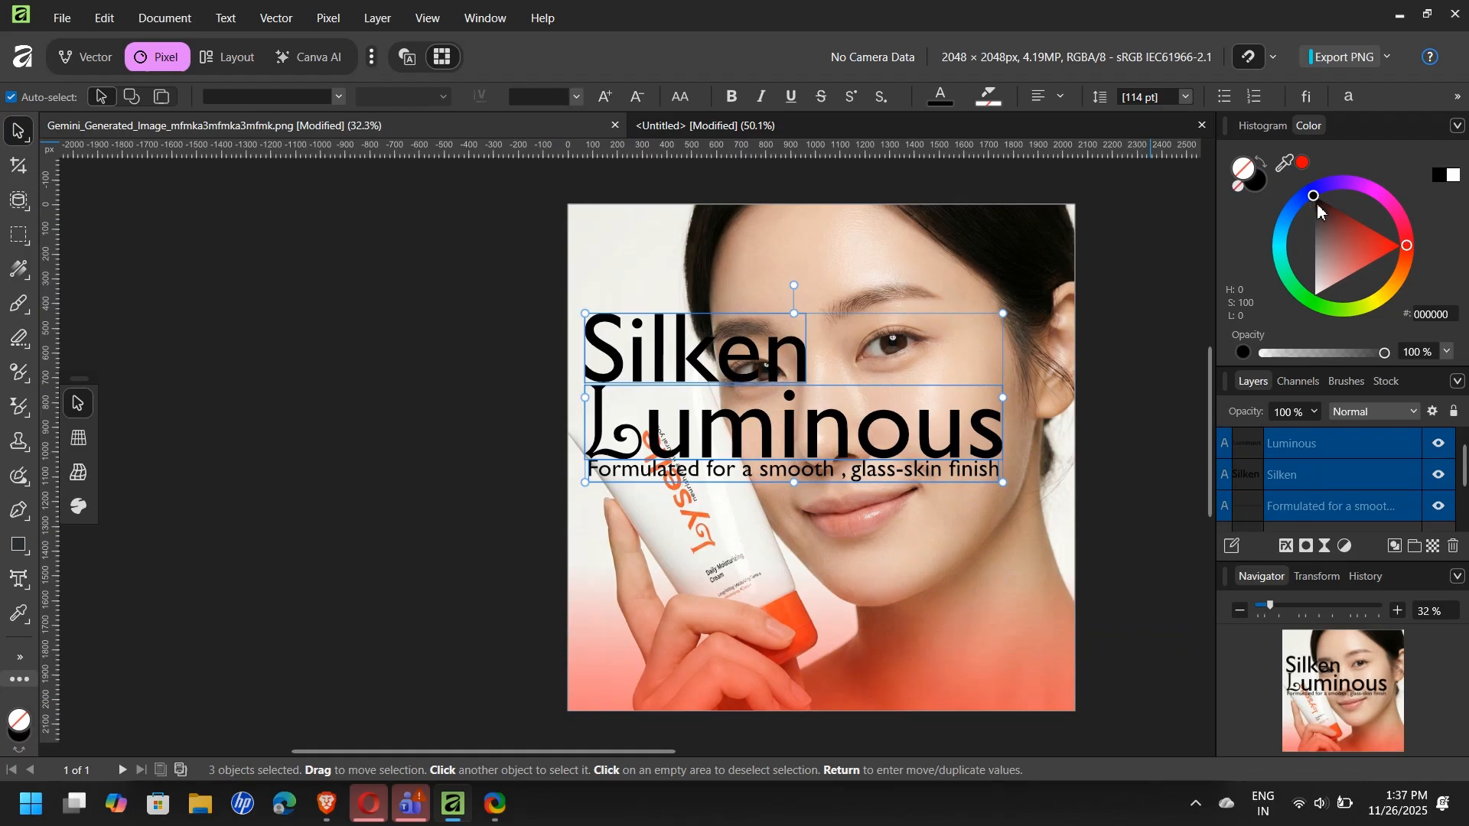
Recolour the three pasted text lines white (FFFFFF), then shrink them and fit them into the portrait's lower-right corner.
drag(1314, 194, 1414, 225)
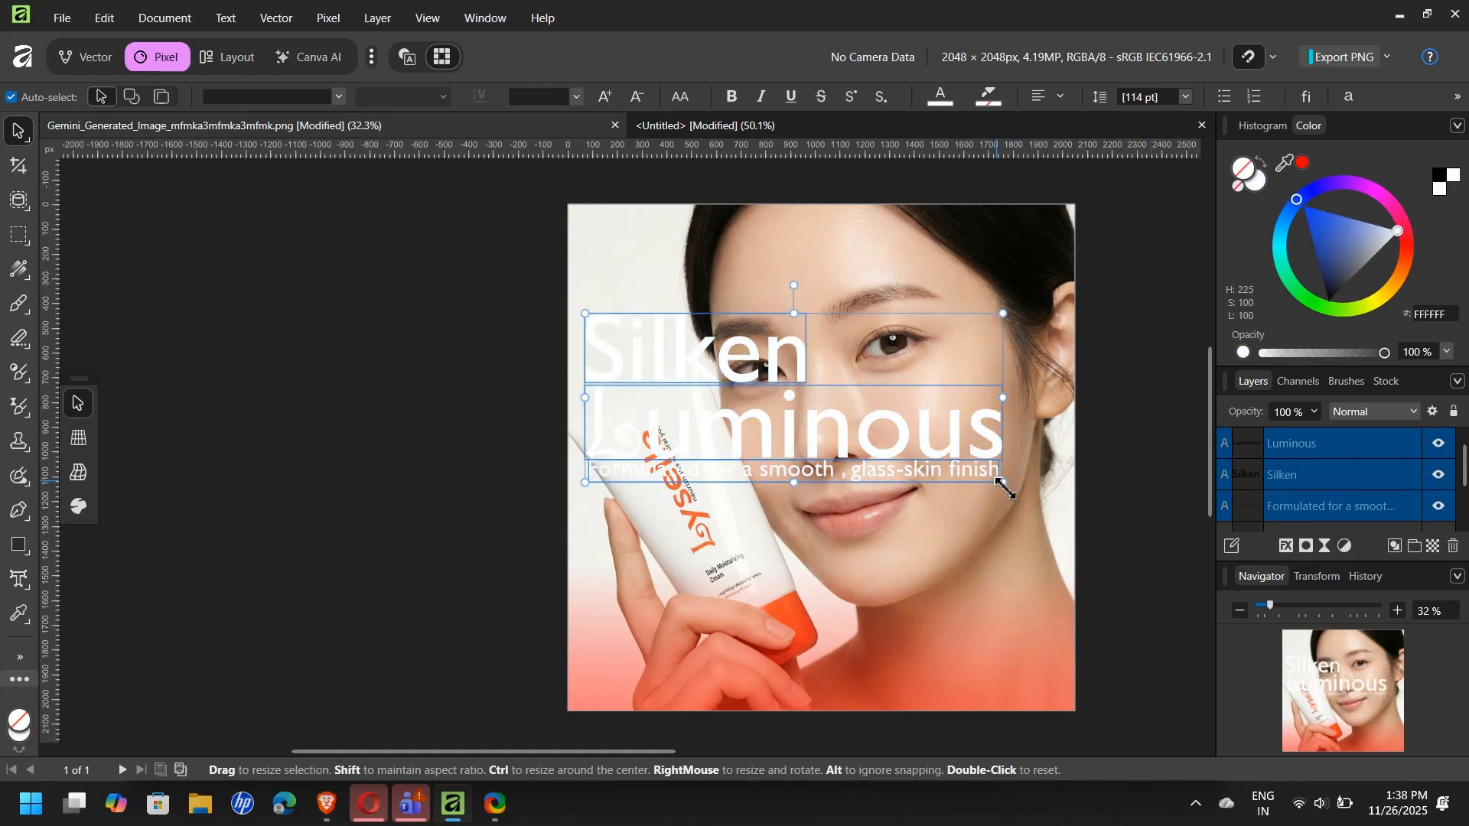
drag(1002, 484, 910, 453)
drag(957, 595, 990, 674)
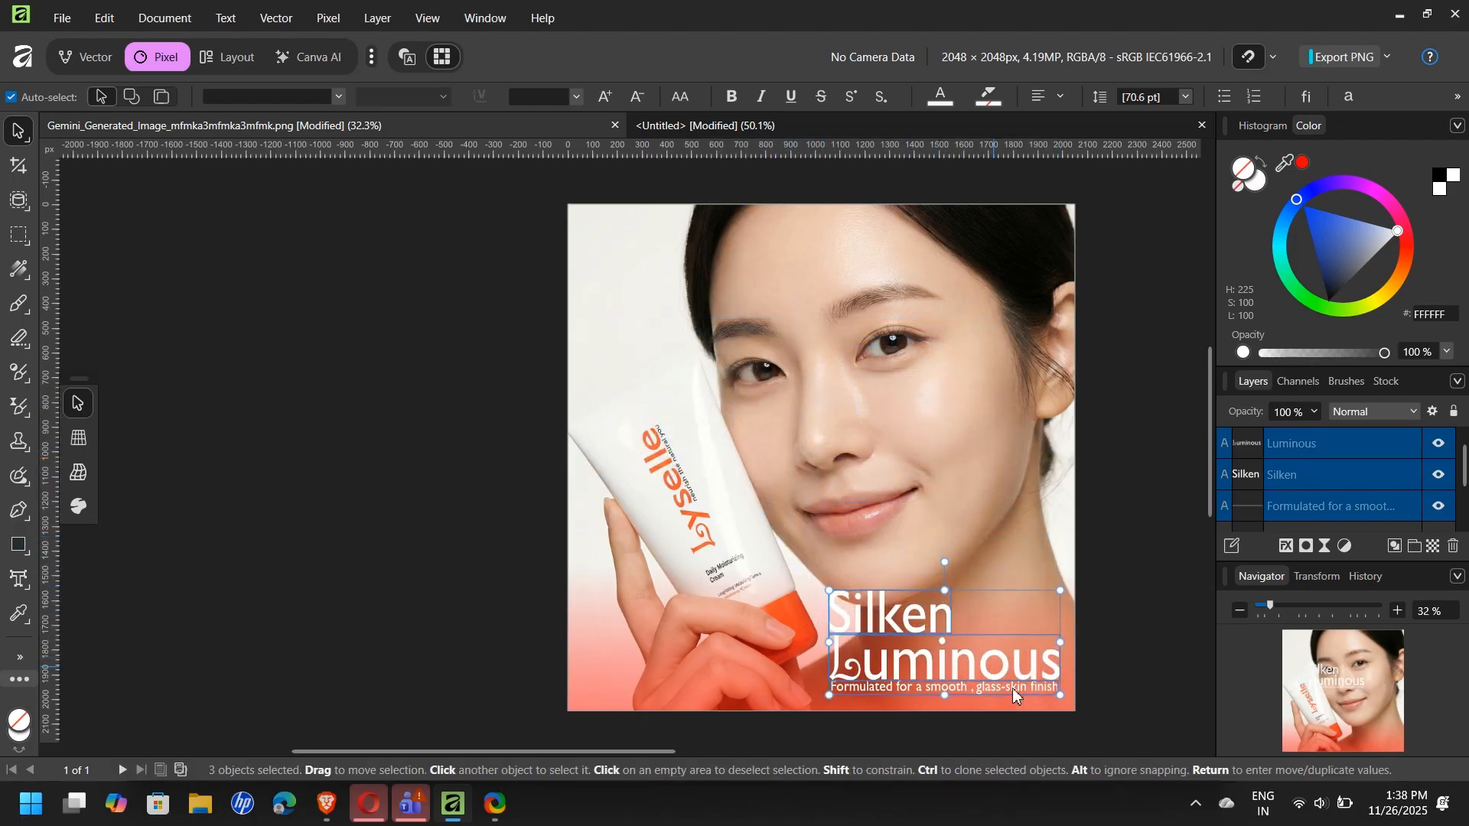
drag(1068, 704, 1033, 688)
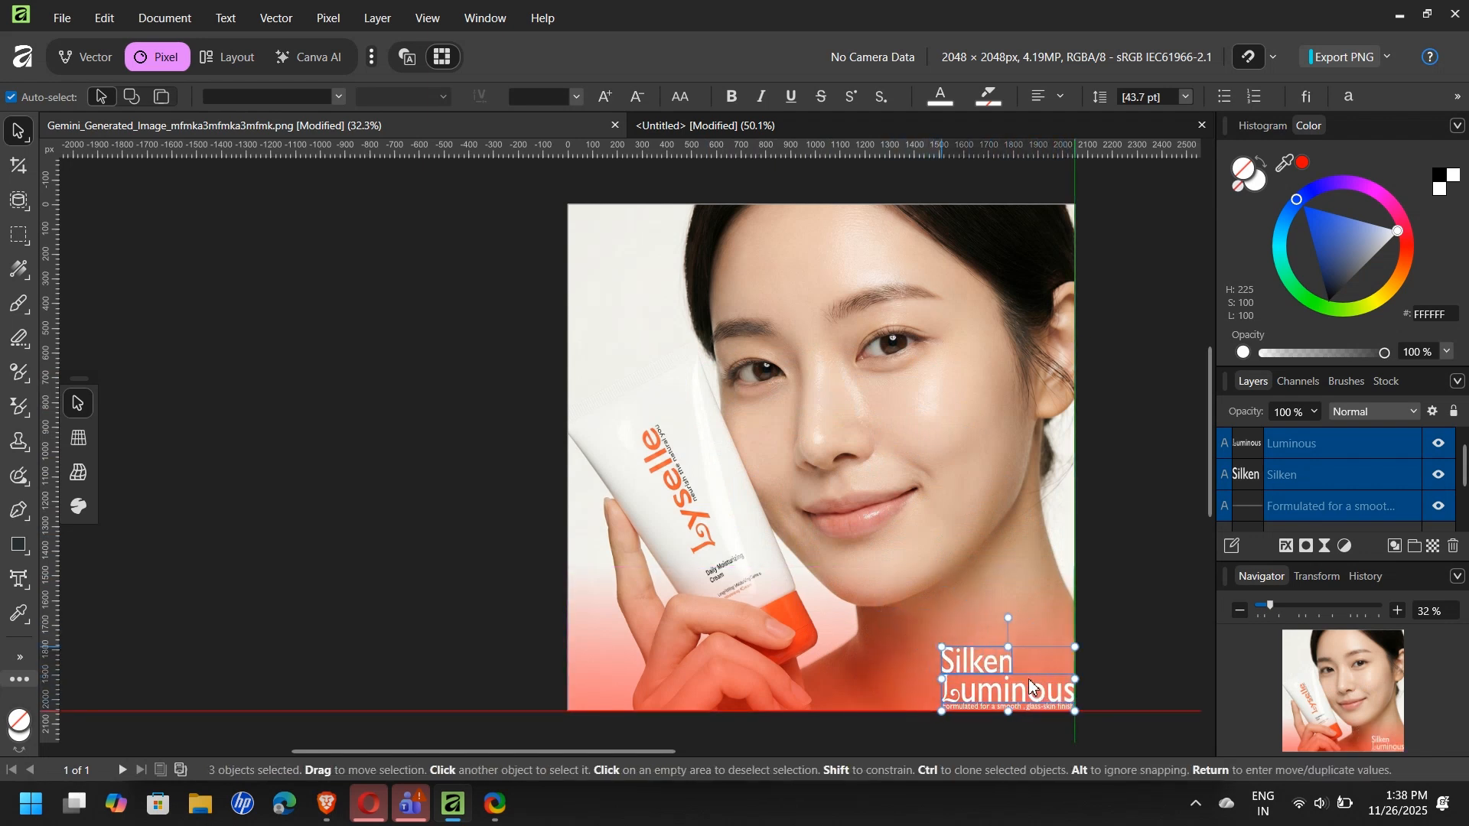
click(1120, 539)
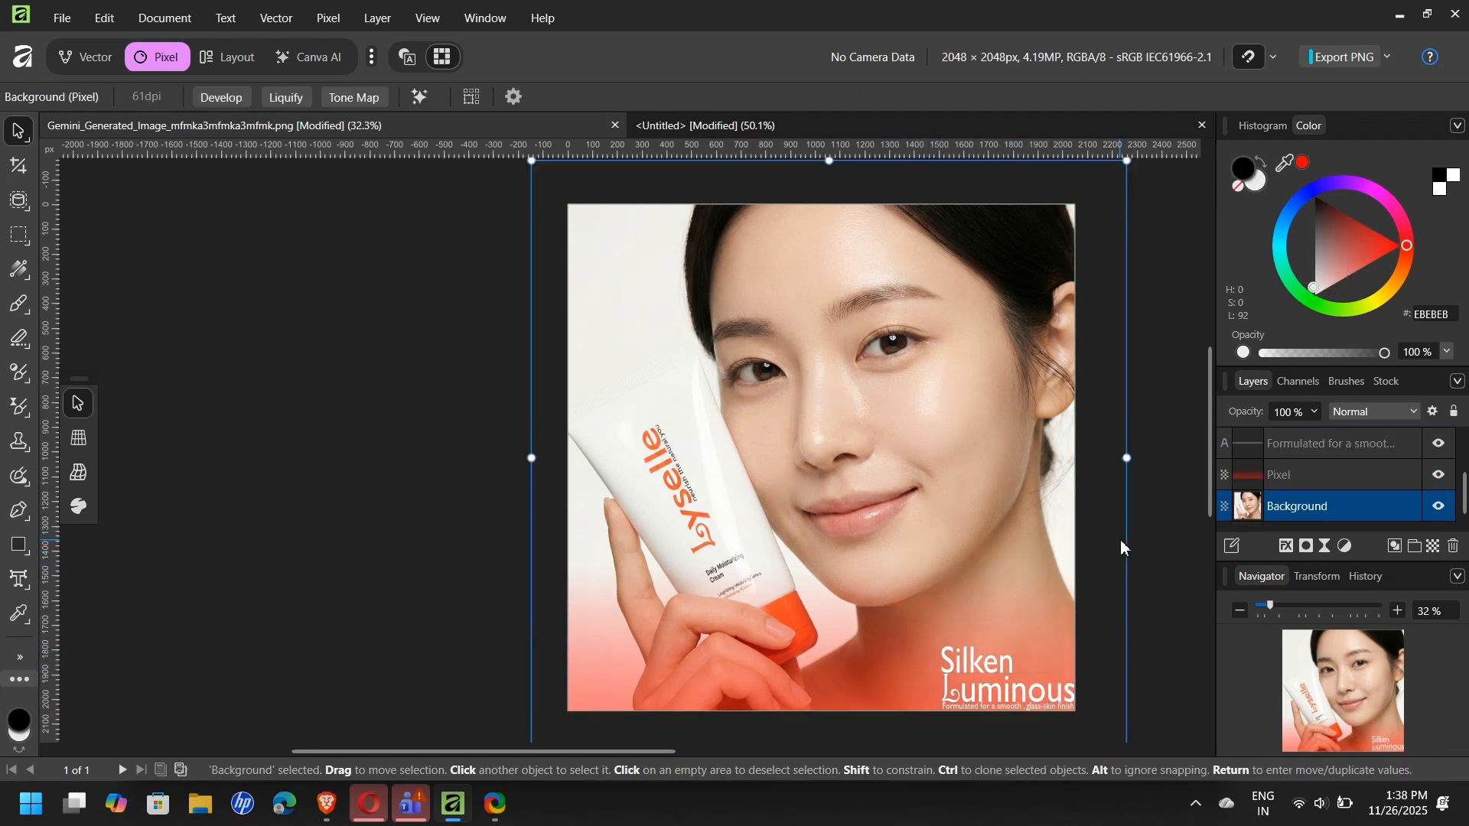
click(1165, 419)
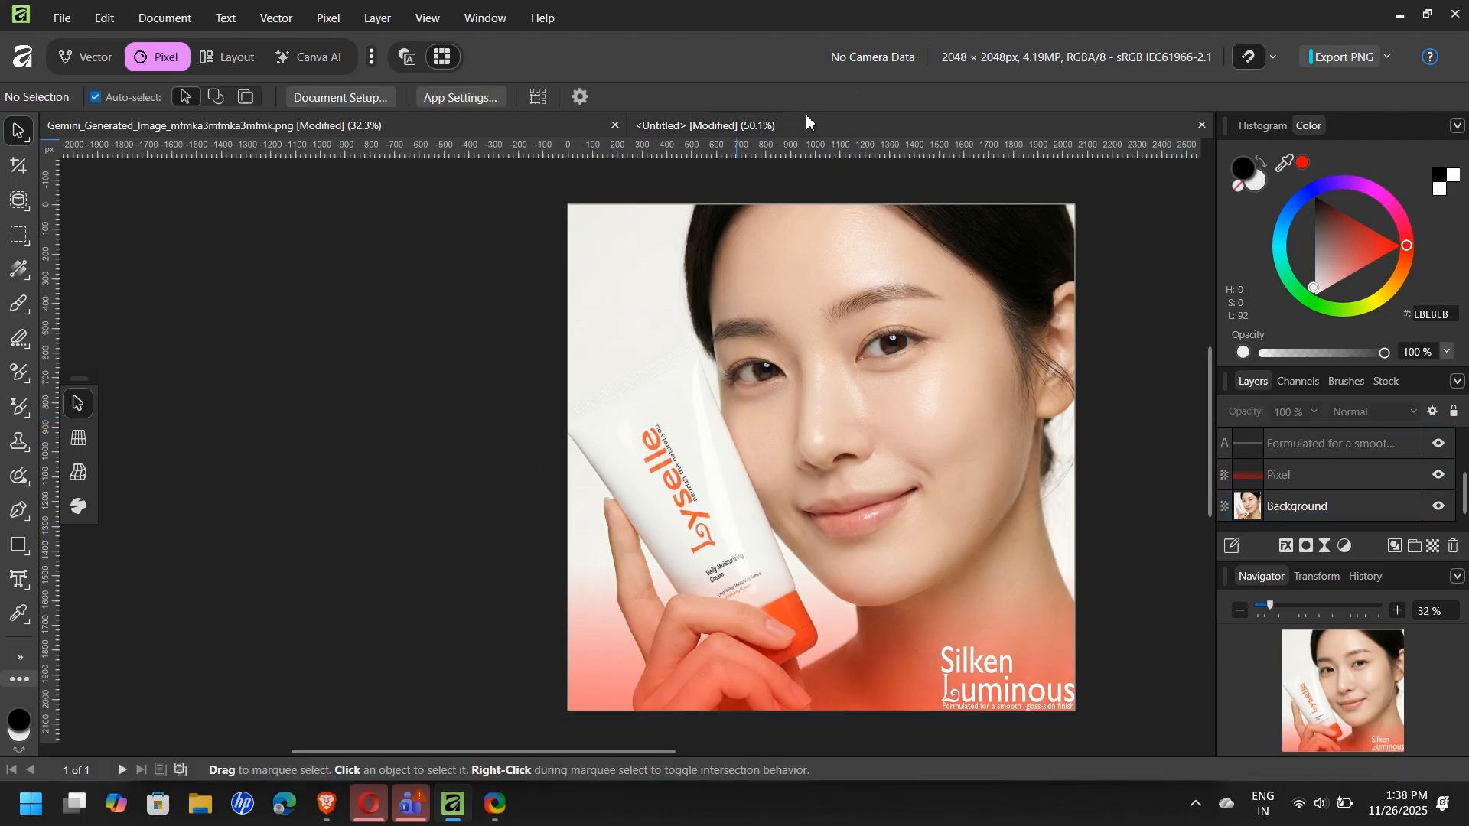